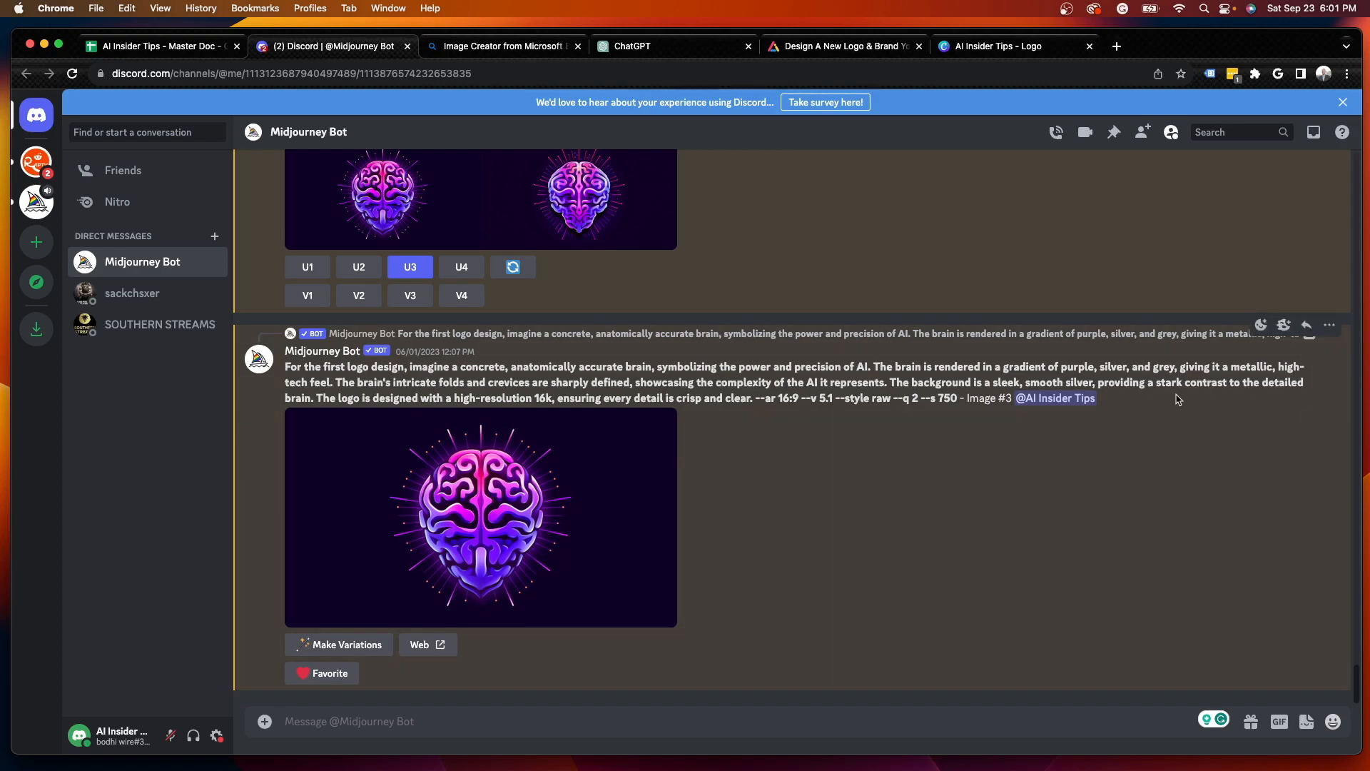
Examine the earlier brain, chip and geometric logo designs and their prompts in the Midjourney Bot conversation.
scroll(902, 357, "up", 10)
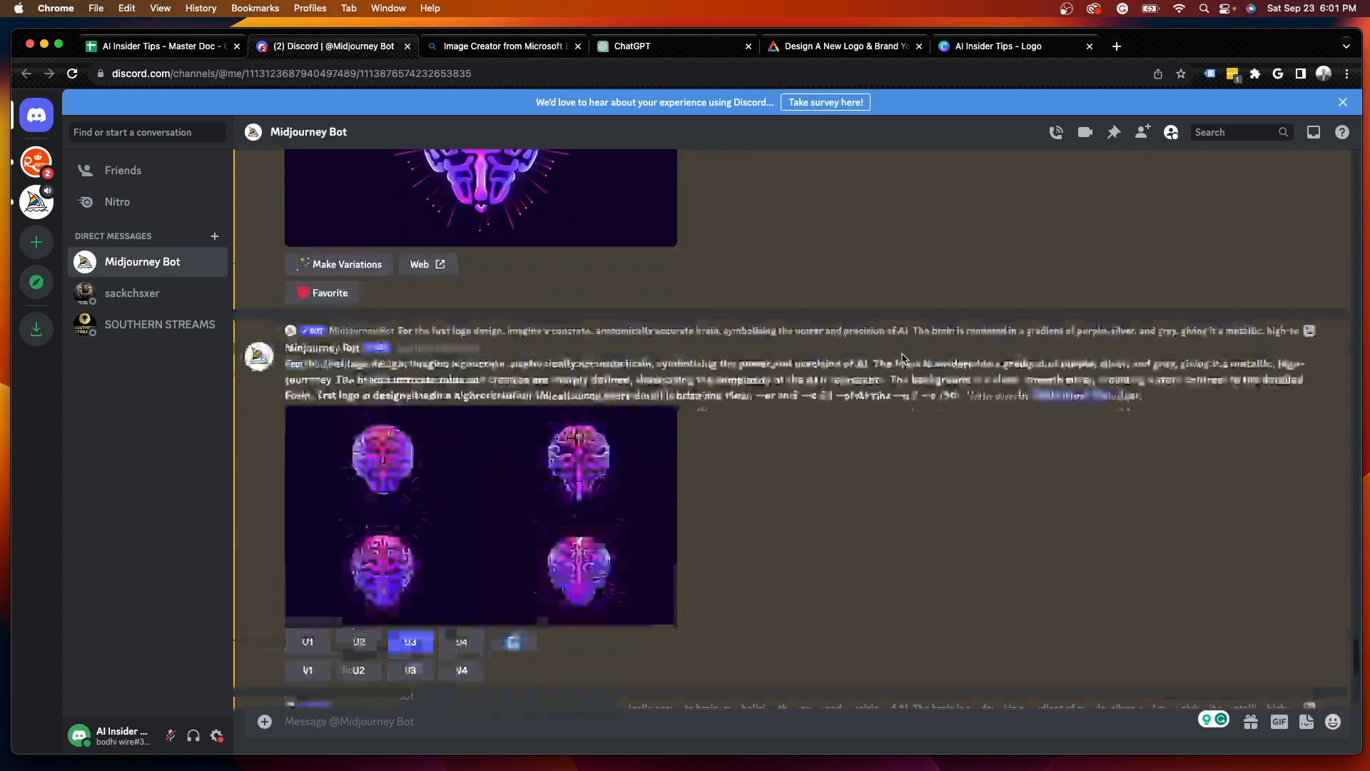
scroll(903, 357, "up", 10)
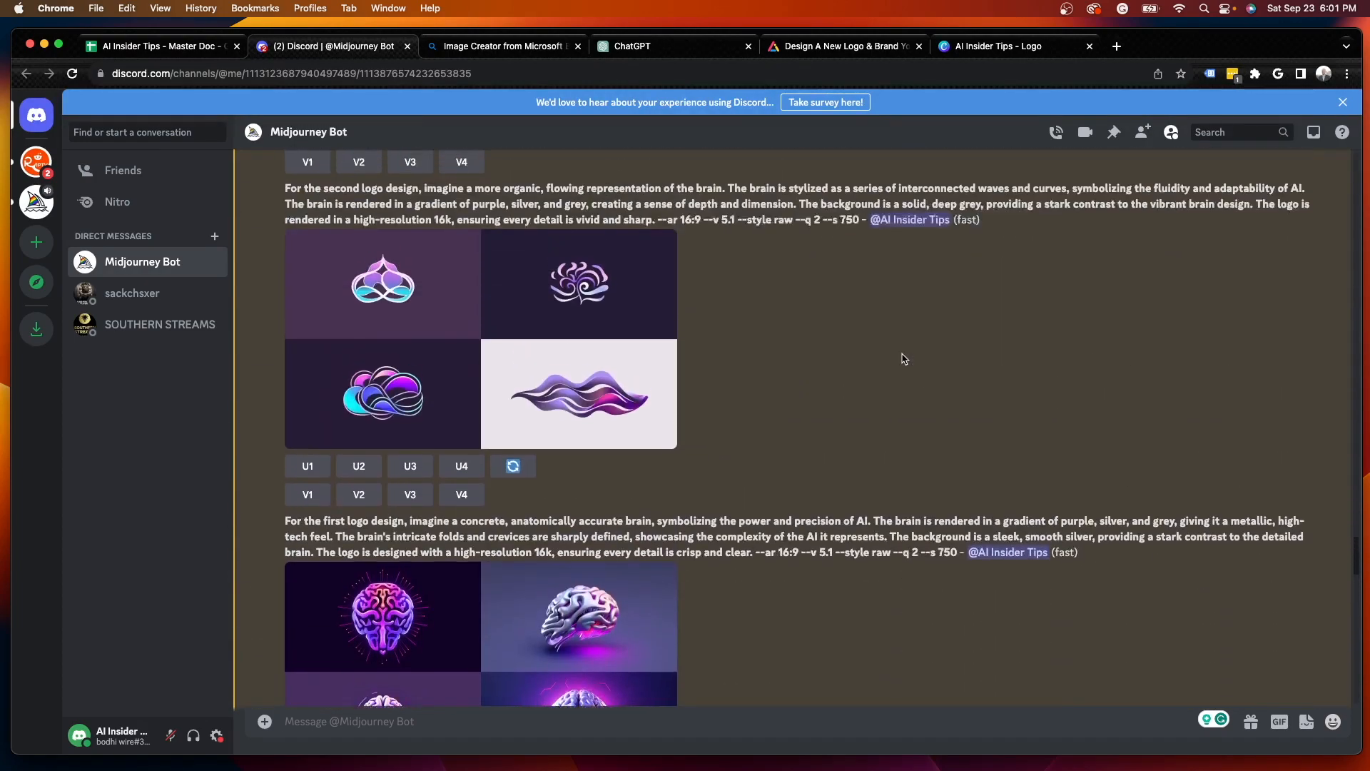
scroll(903, 357, "up", 10)
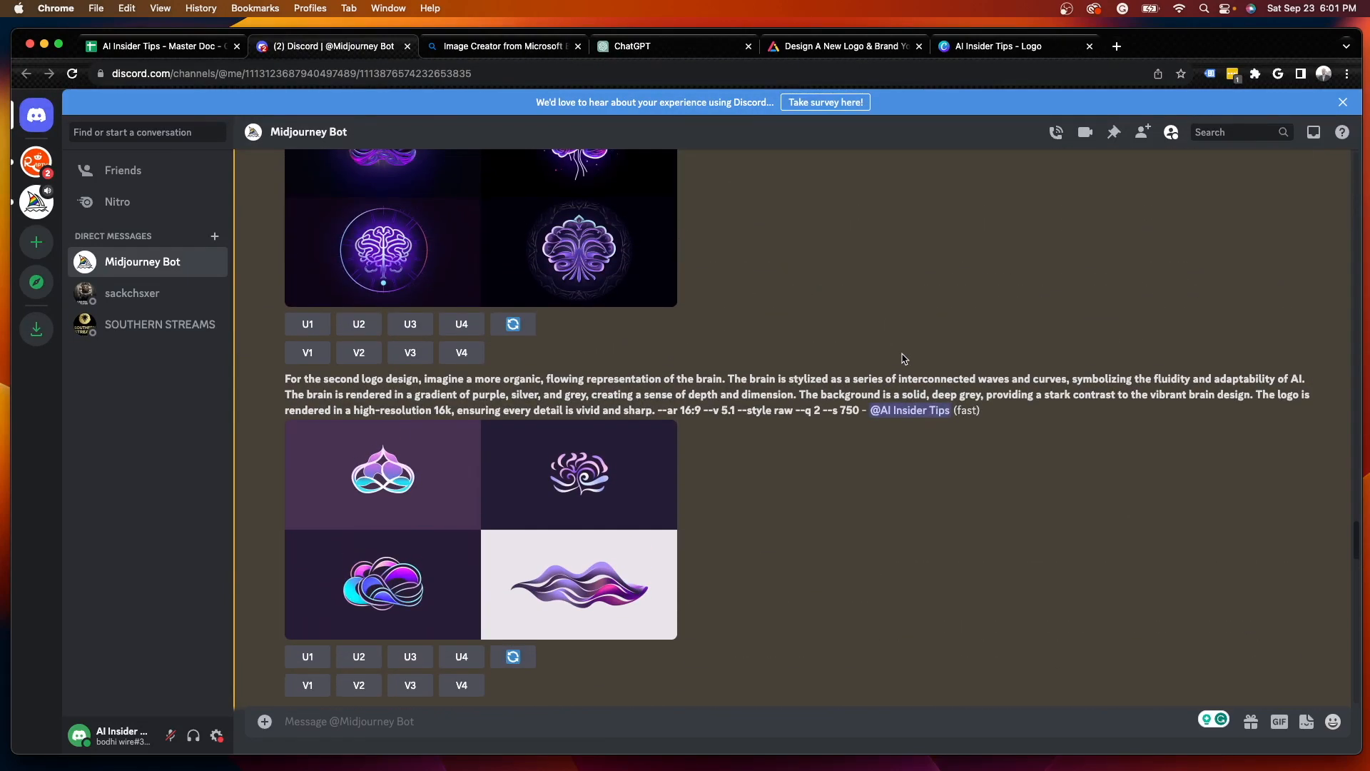
scroll(902, 357, "up", 10)
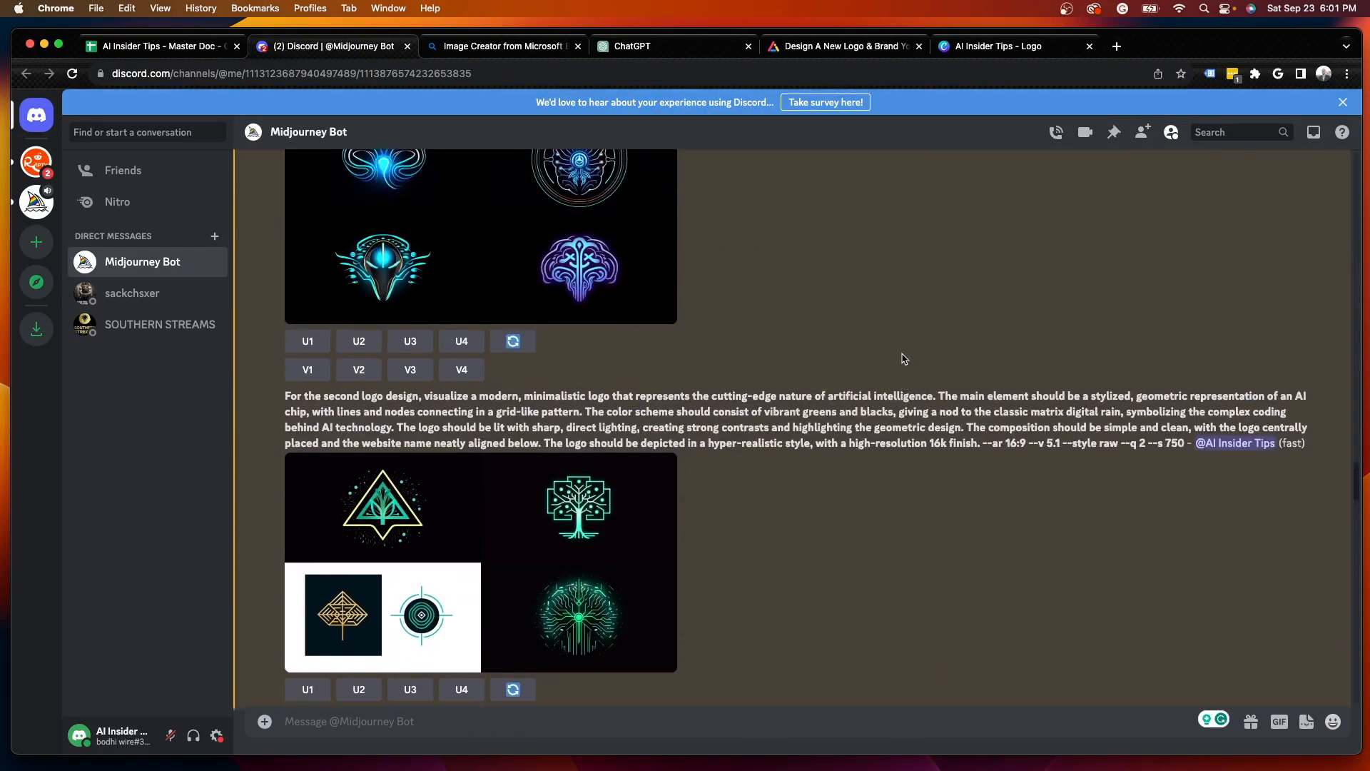
scroll(903, 359, "up", 10)
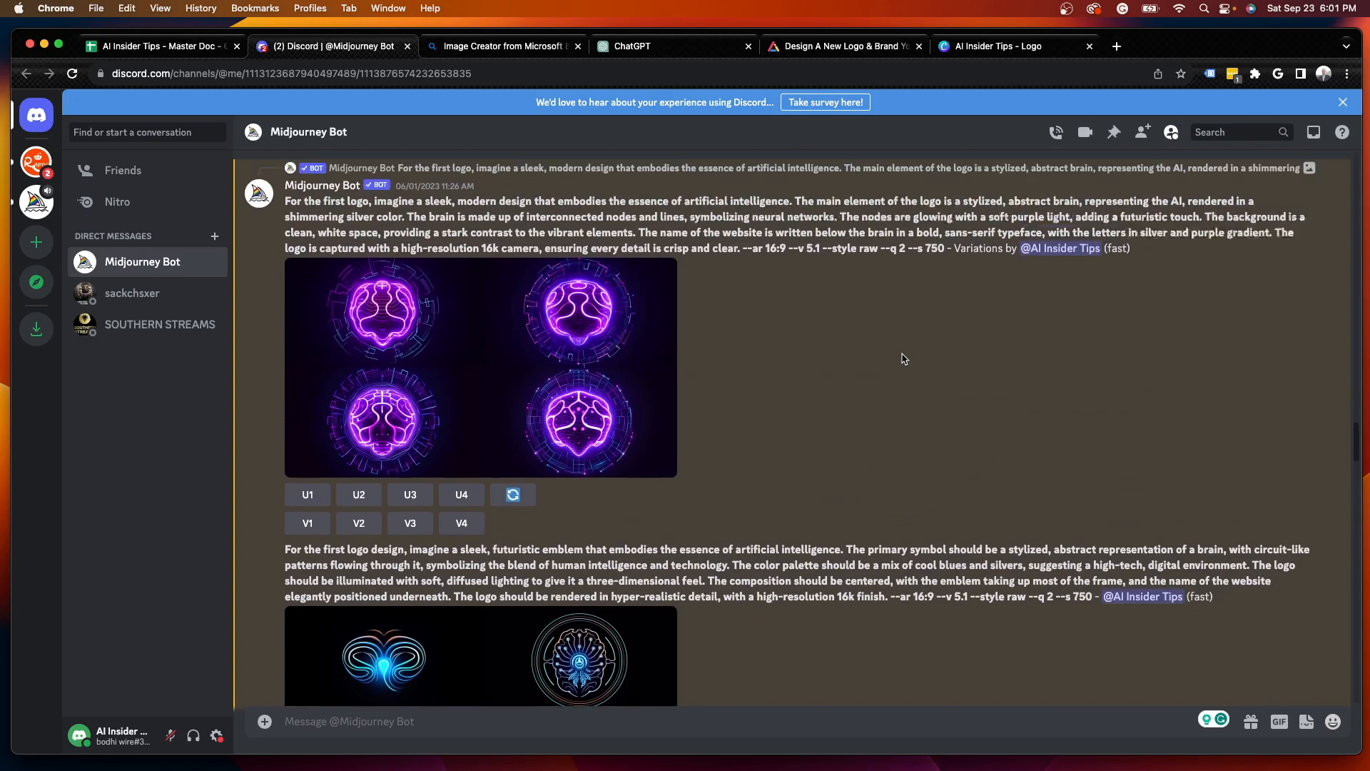
scroll(902, 359, "up", 10)
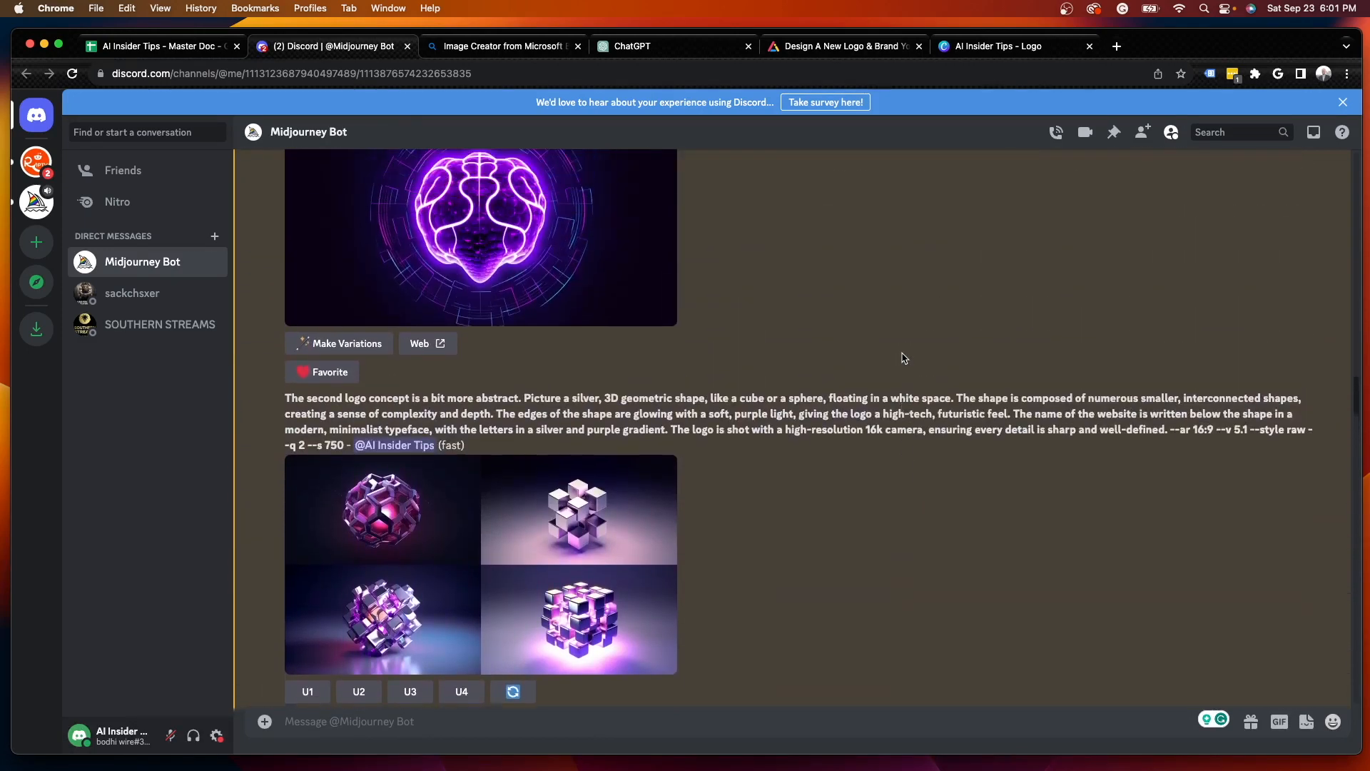
scroll(904, 358, "up", 10)
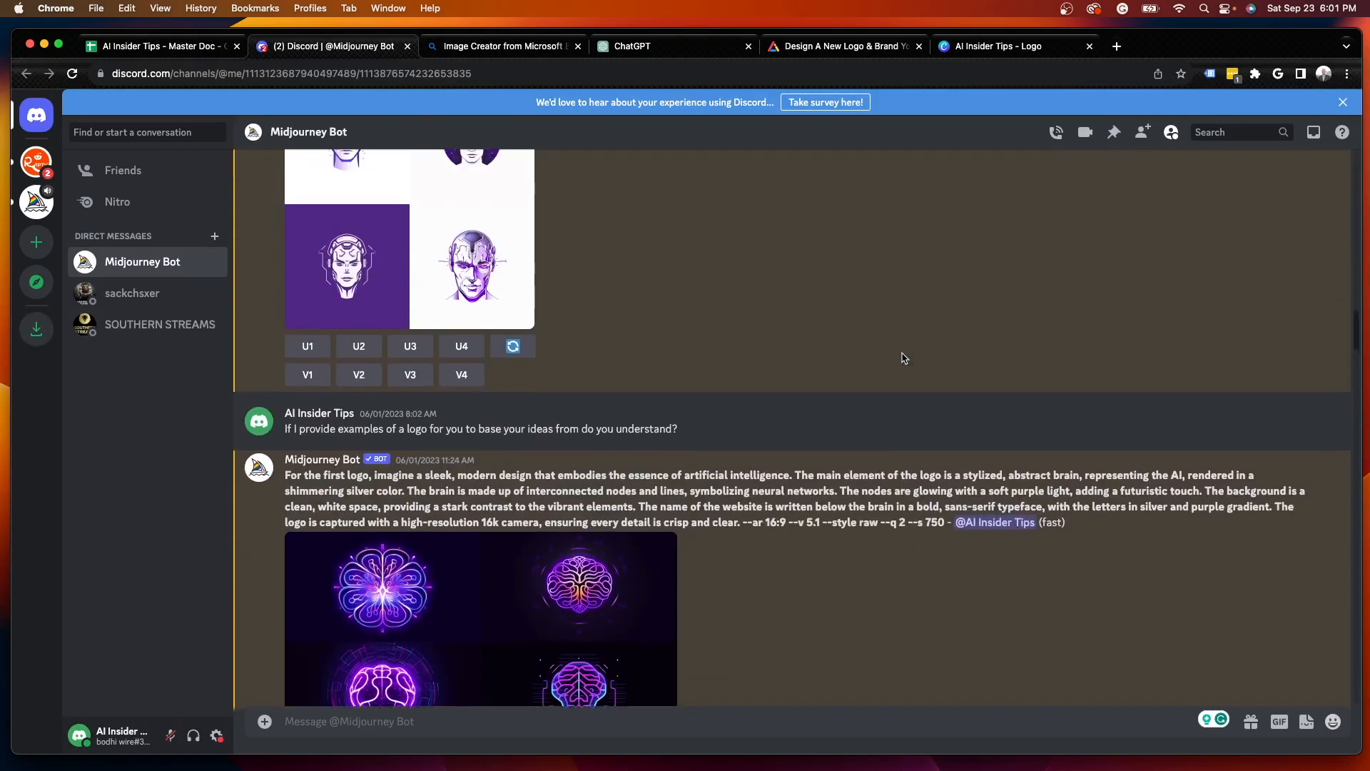
scroll(904, 357, "up", 10)
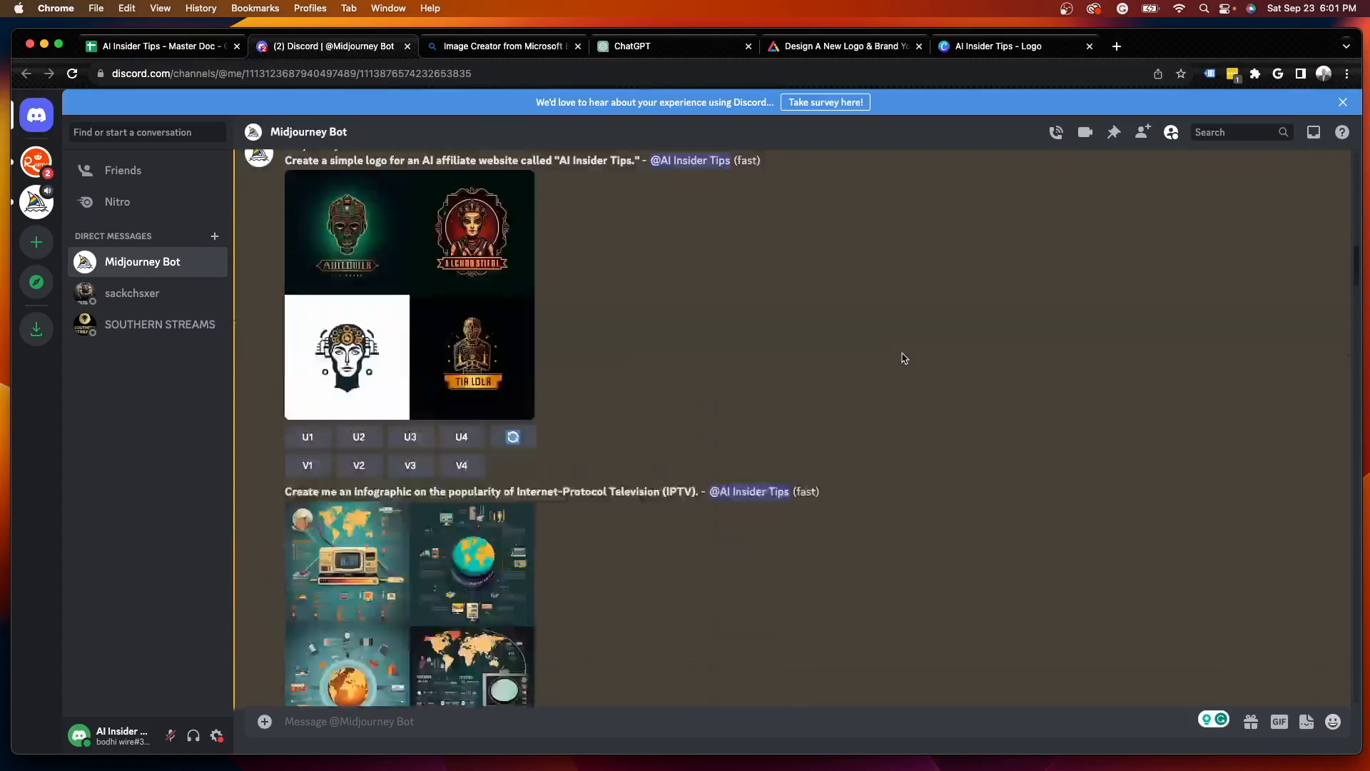
scroll(904, 358, "up", 15)
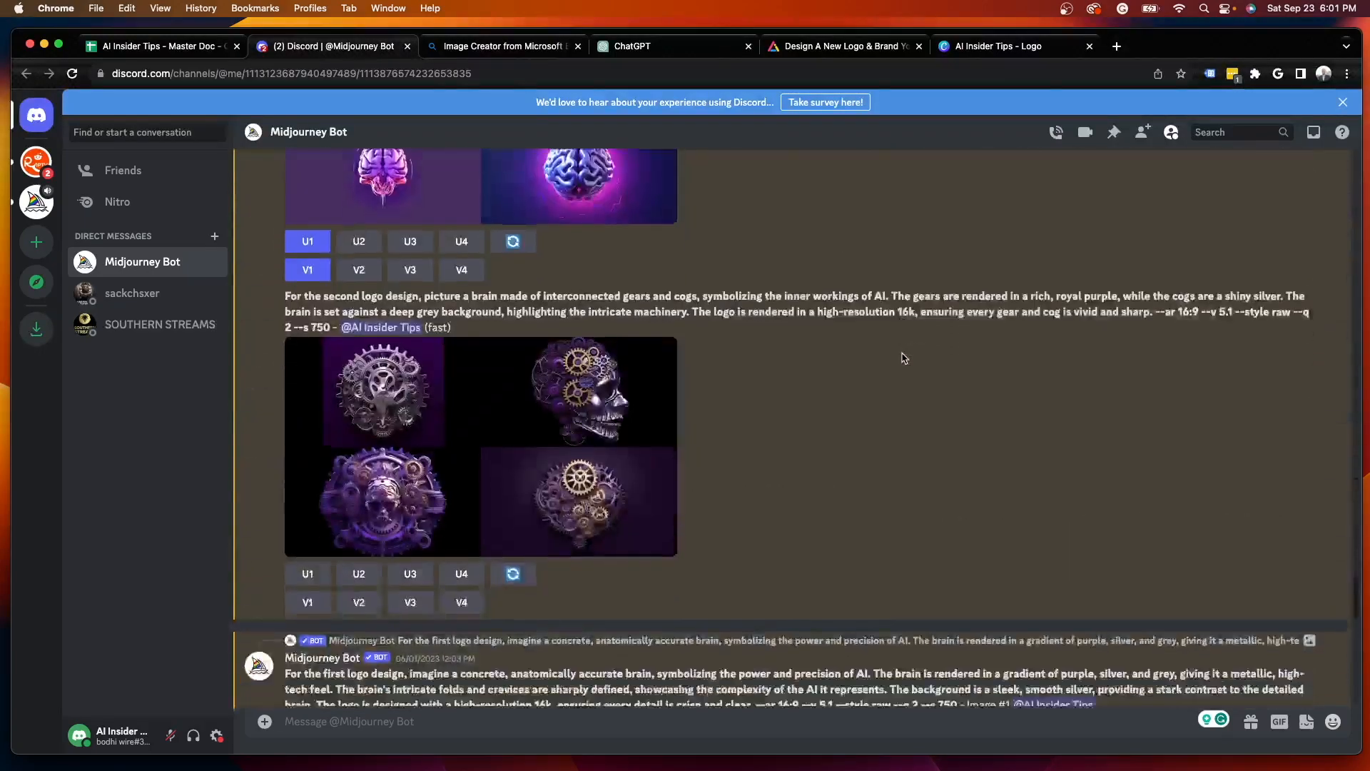
scroll(904, 357, "down", 10)
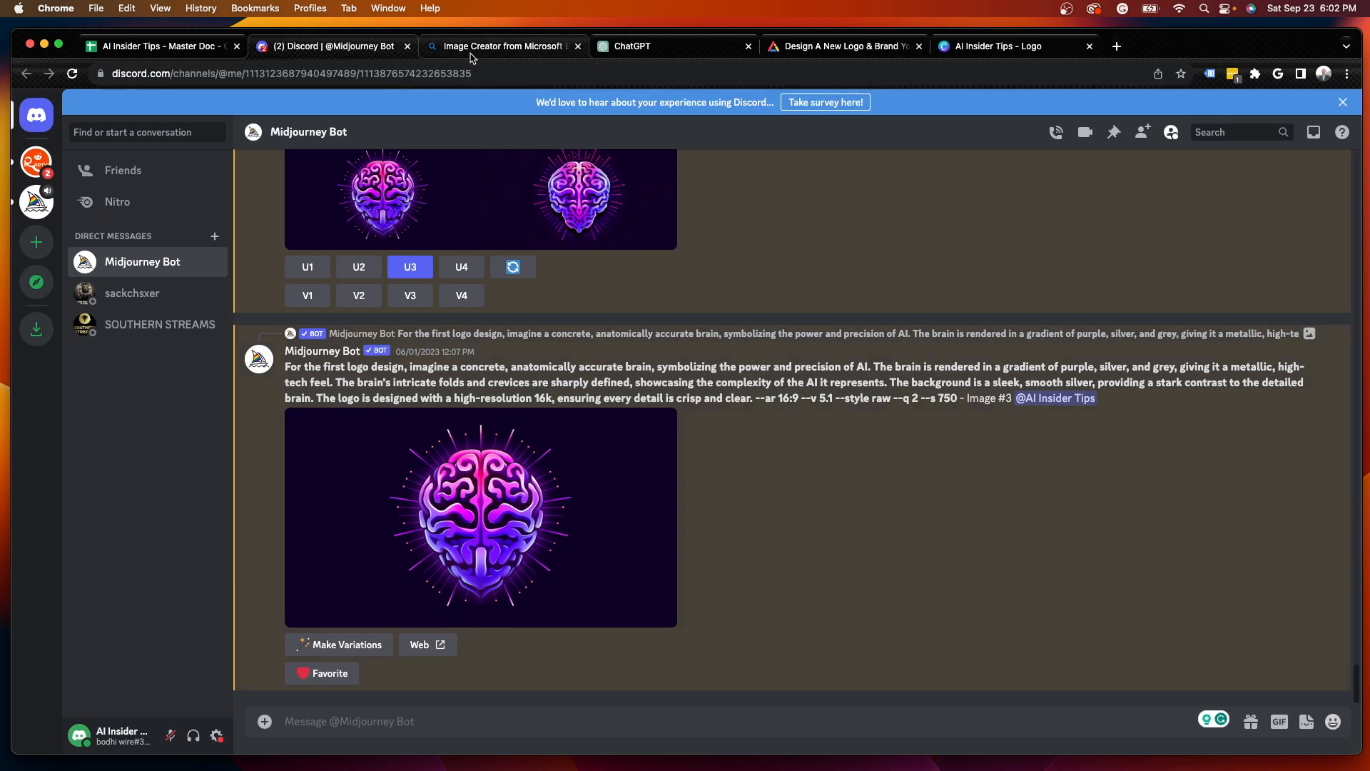
Switch to Bing Image Creator and check how many boosts are available for today.
left_click(485, 49)
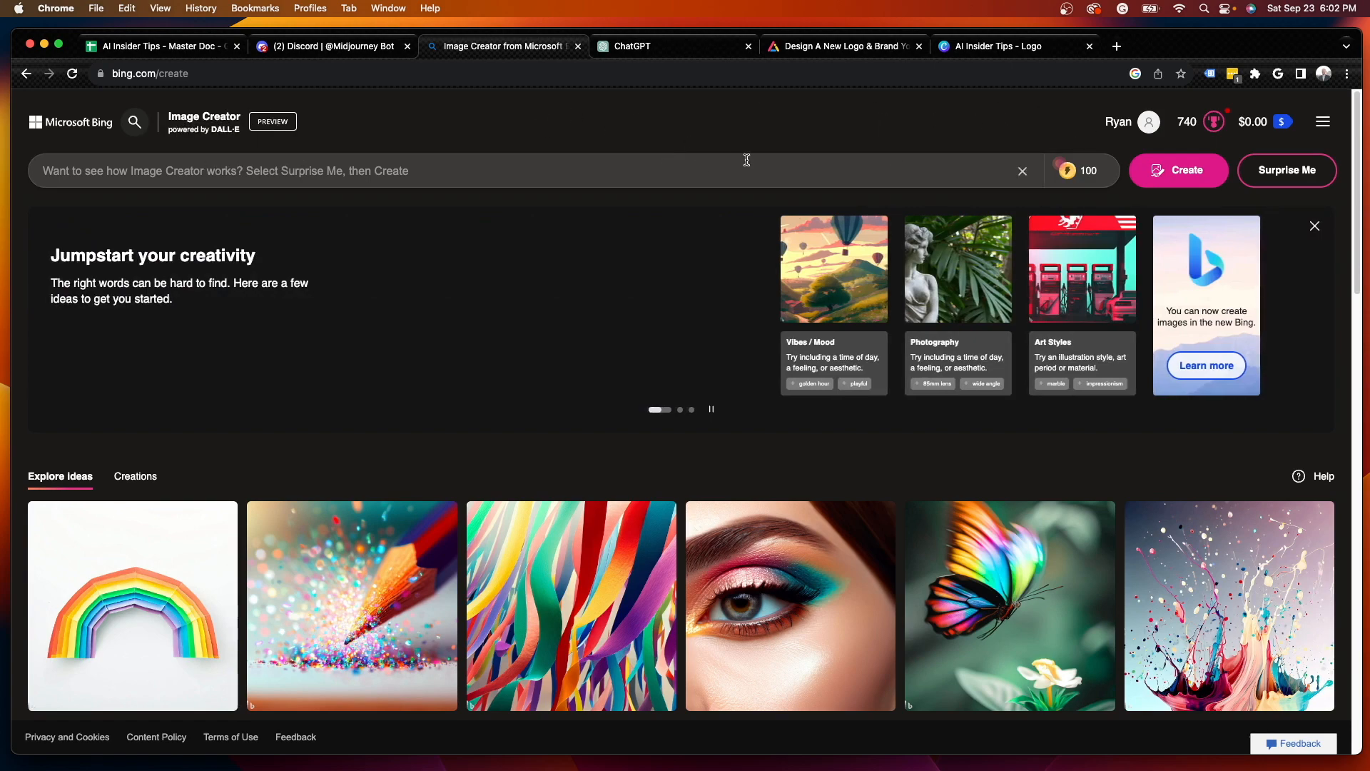
left_click(1150, 124)
left_click(1148, 121)
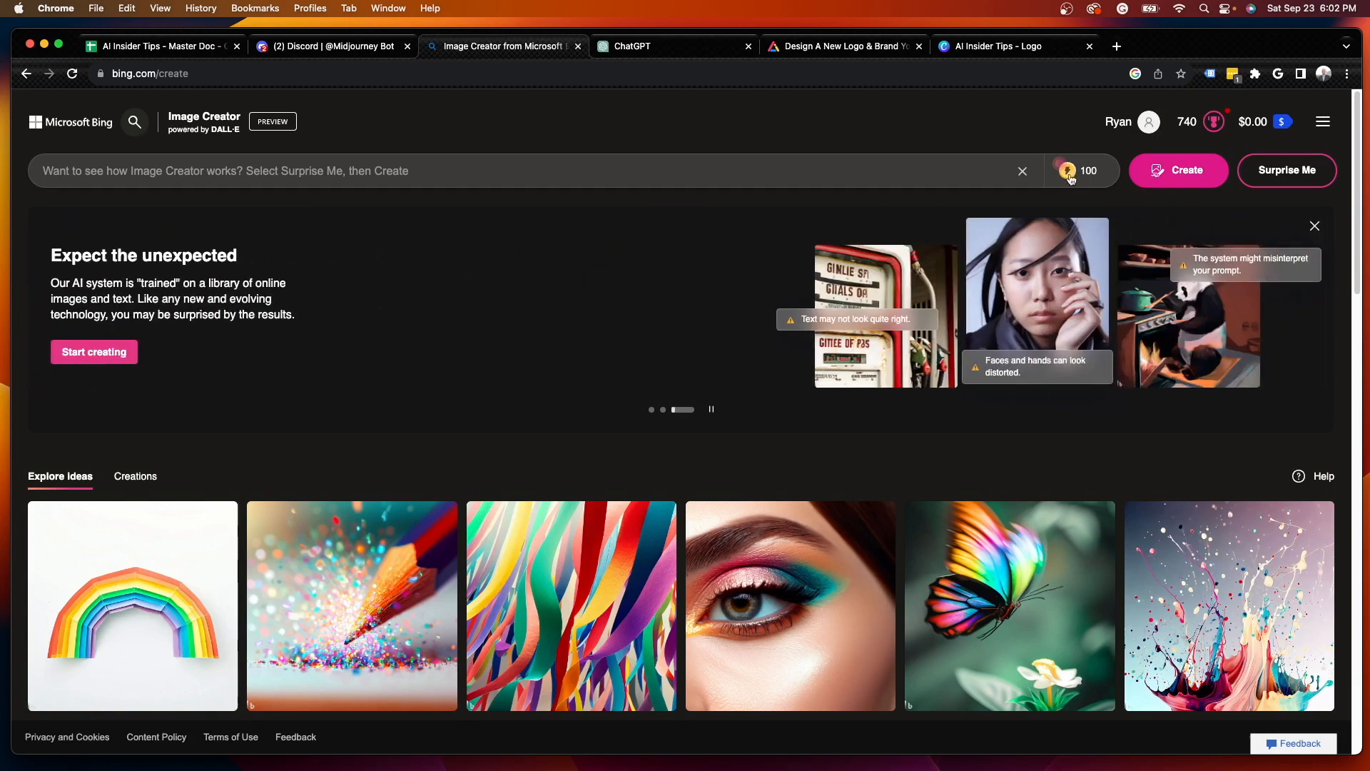
left_click(1087, 171)
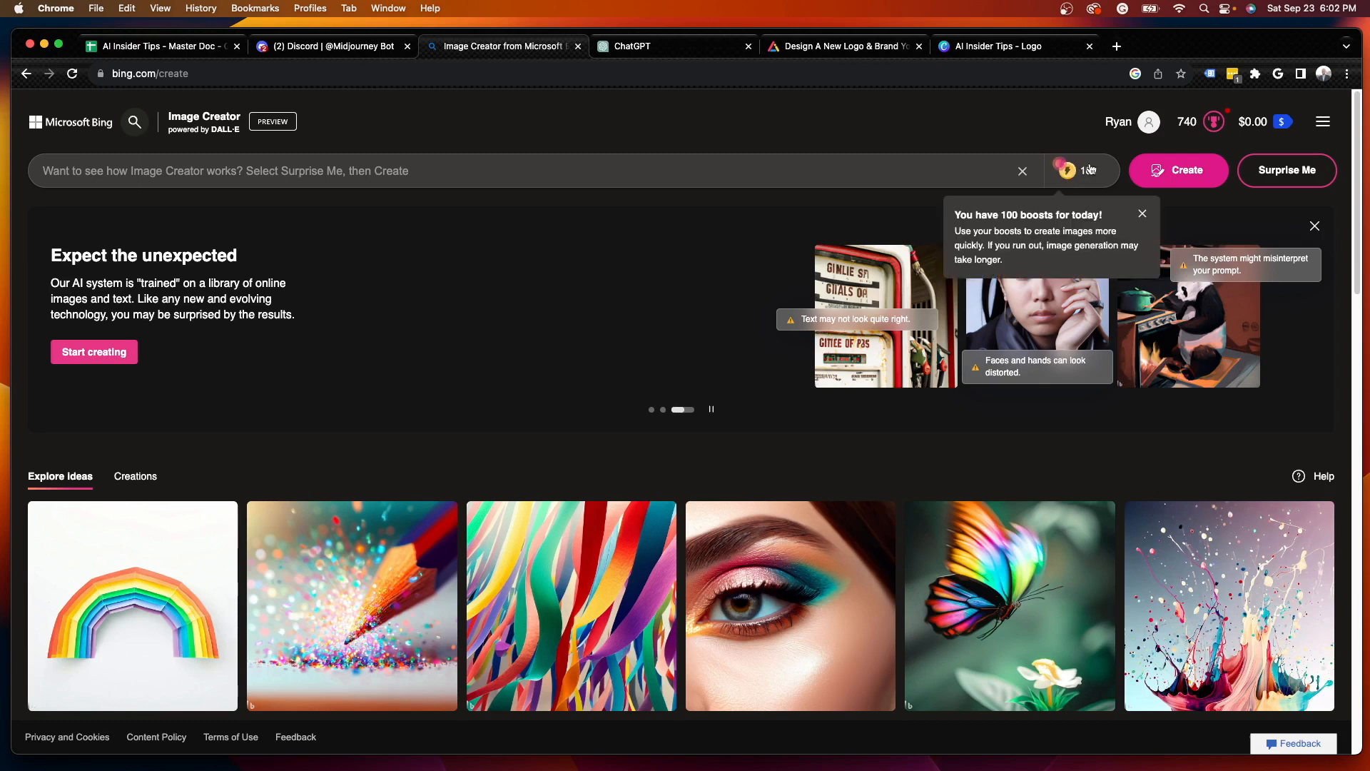
left_click(1142, 214)
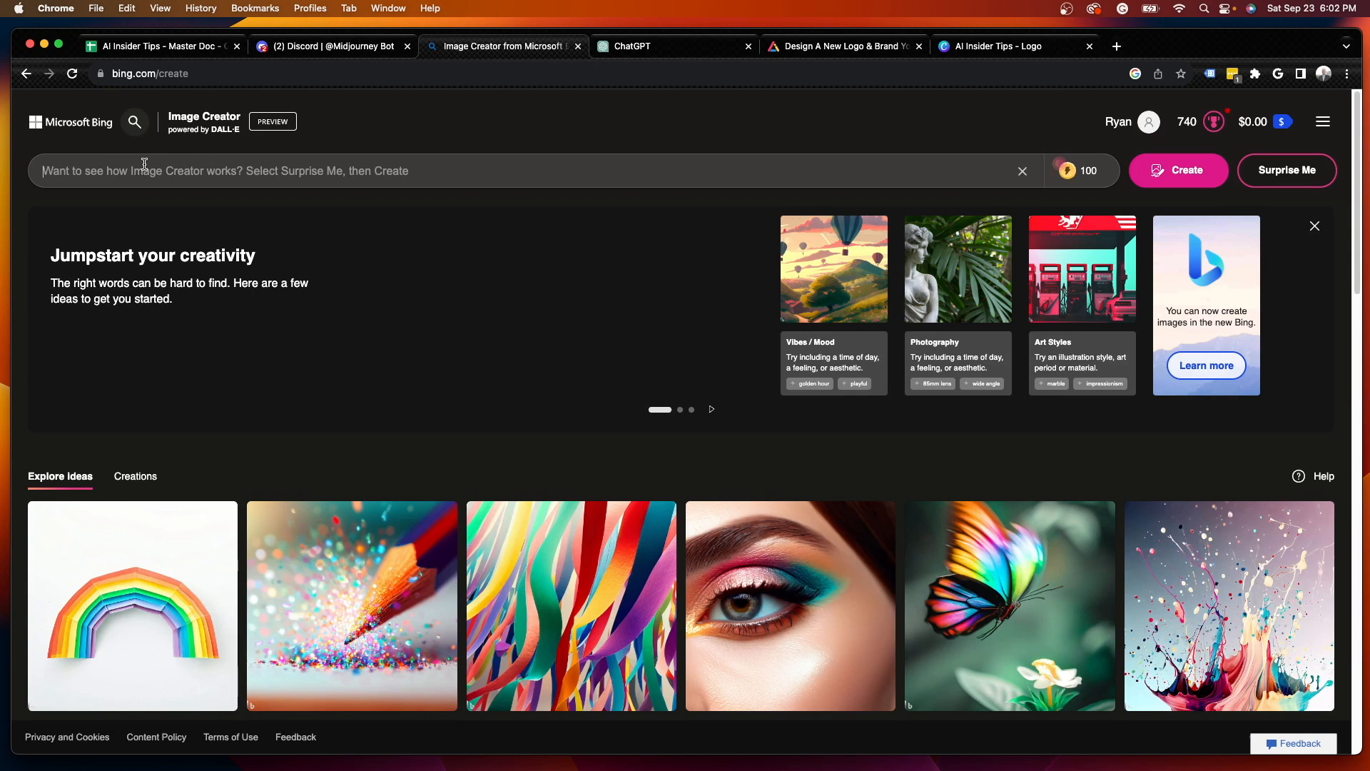
Generate images from the prompt "Create me a logo for my digital marketing agency called Thriveonefive Media".
type("Create me a logo ")
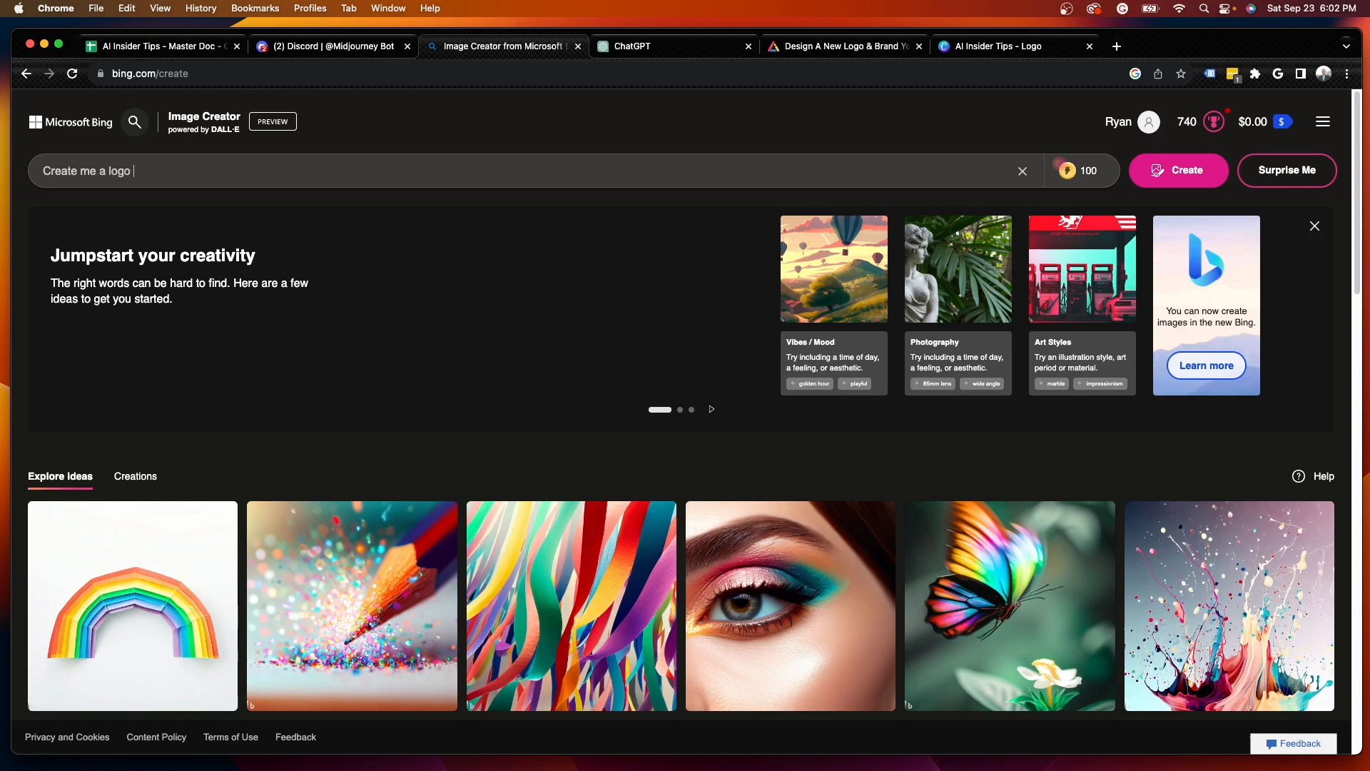
type("for my digital marketing agen")
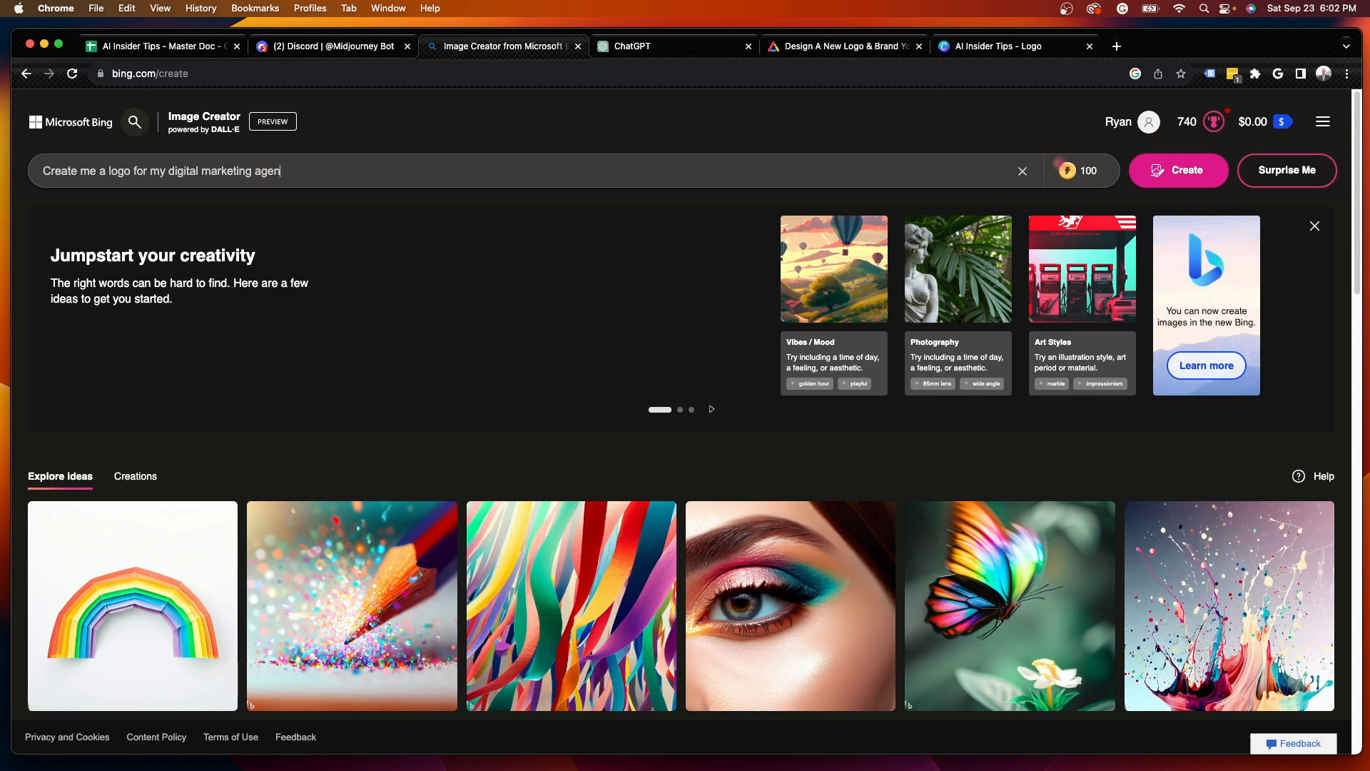
type("cy called Thriveonefive Media")
key("Return")
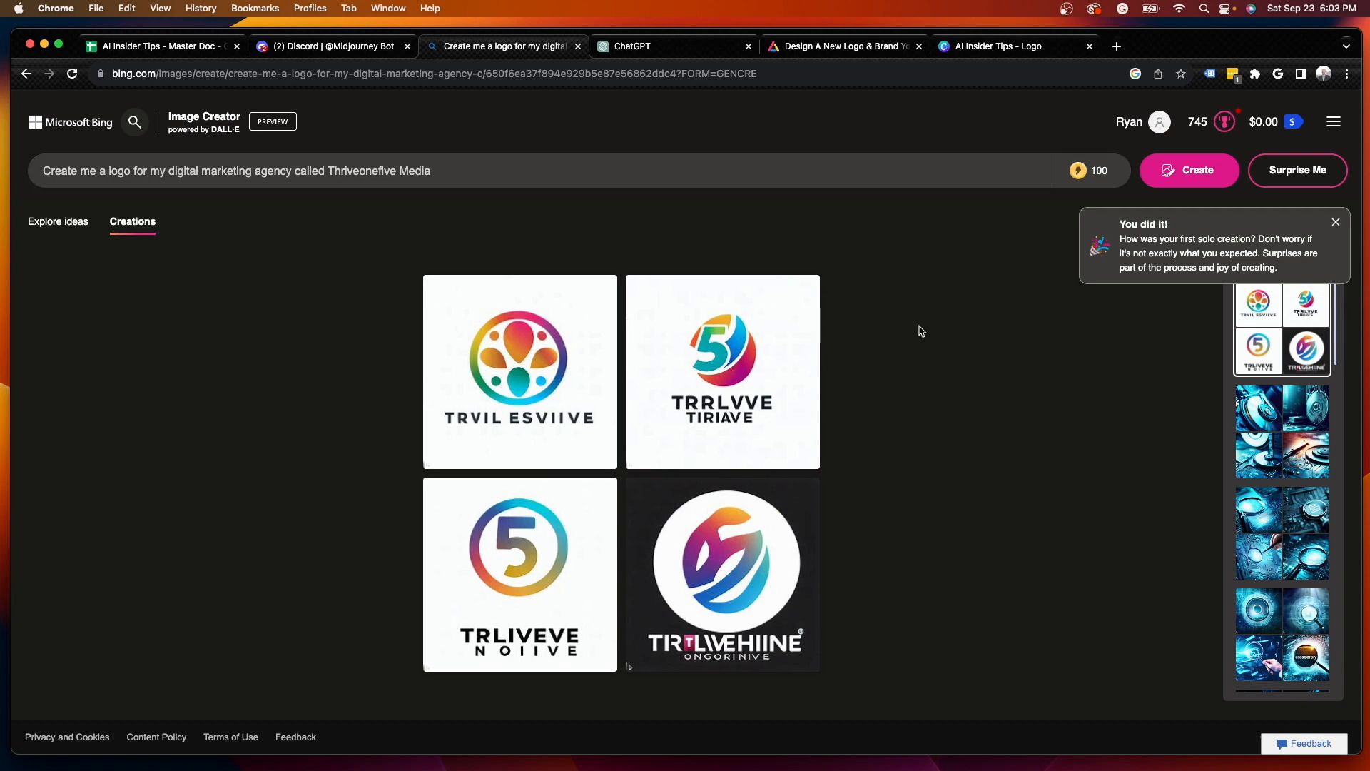
Dismiss the first-creation notice and empty the image prompt.
left_click(1336, 222)
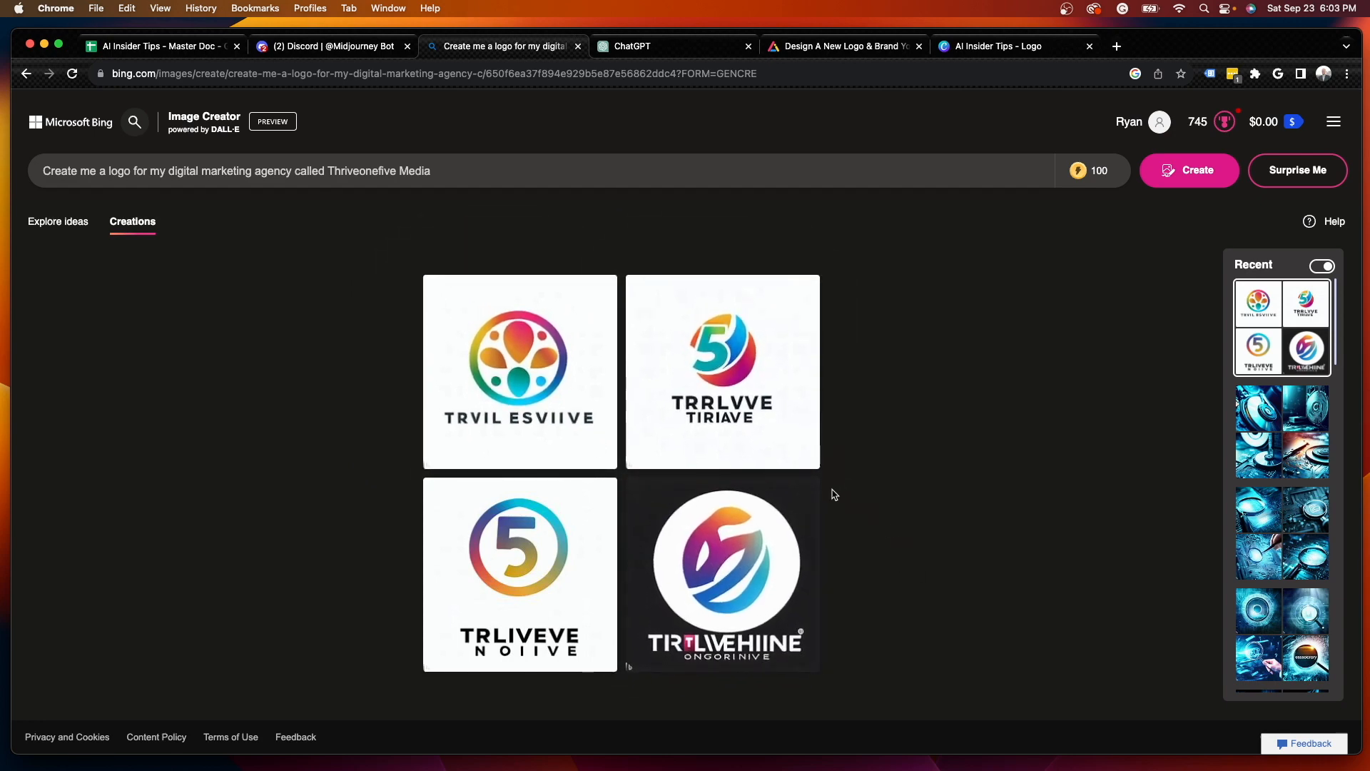
triple_click(271, 162)
key("BackSpace")
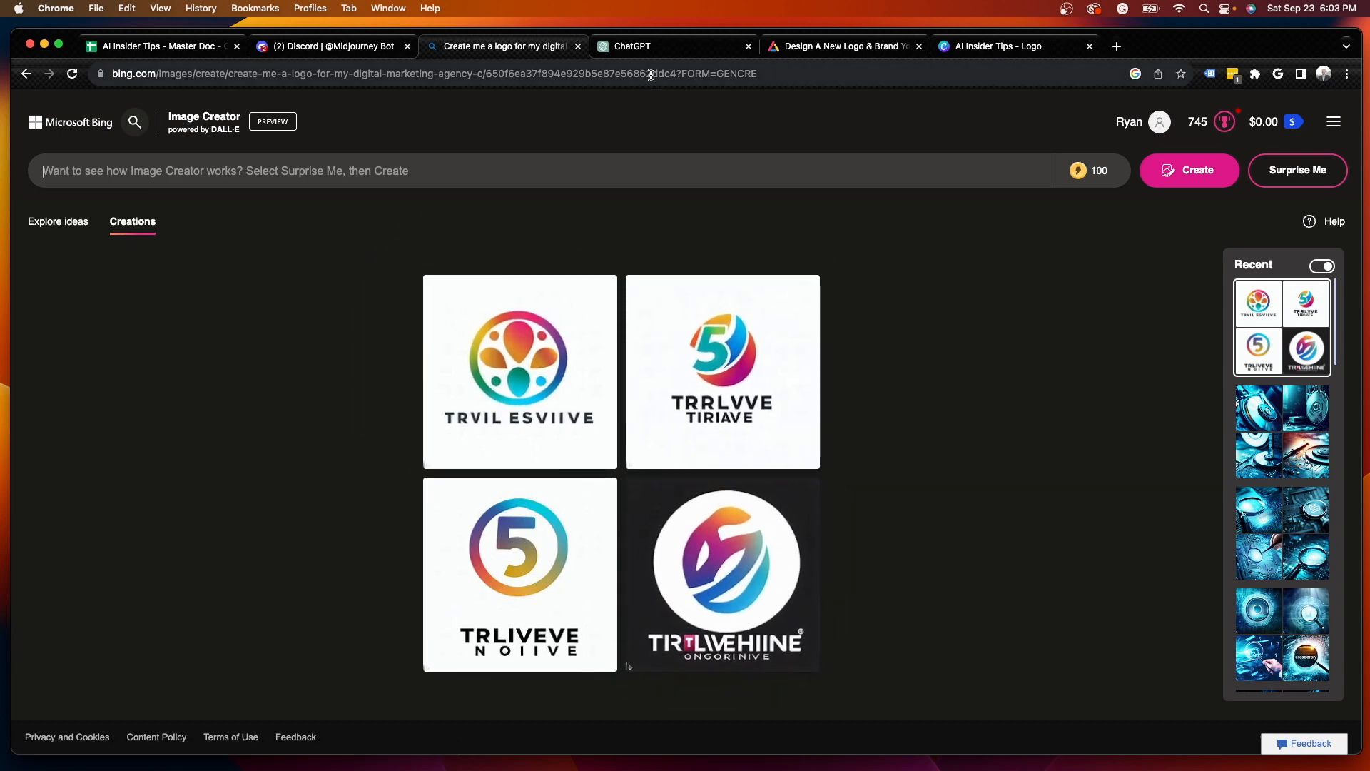
Compare the logo results in Bing Image Creator with those in the Midjourney Bot conversation, and return to ChatGPT.
left_click(652, 46)
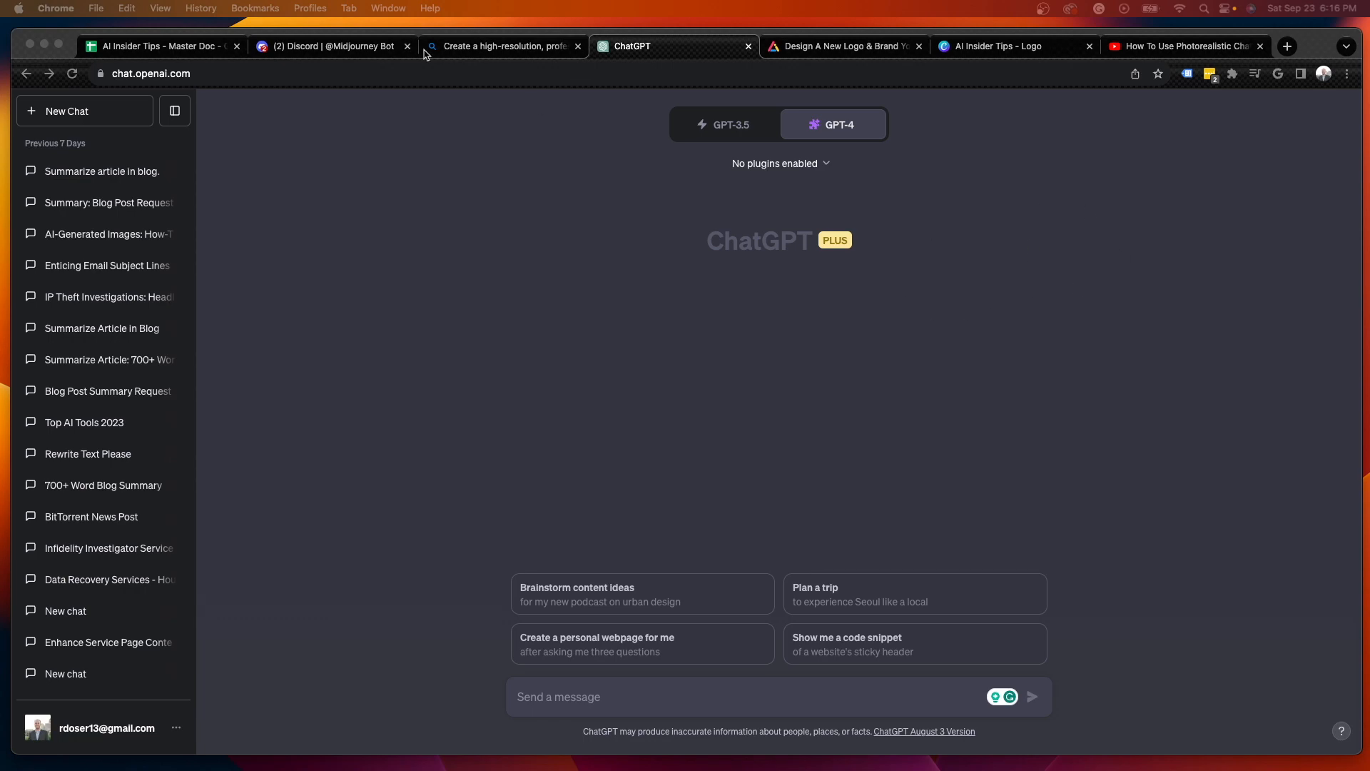
left_click(378, 48)
left_click(469, 51)
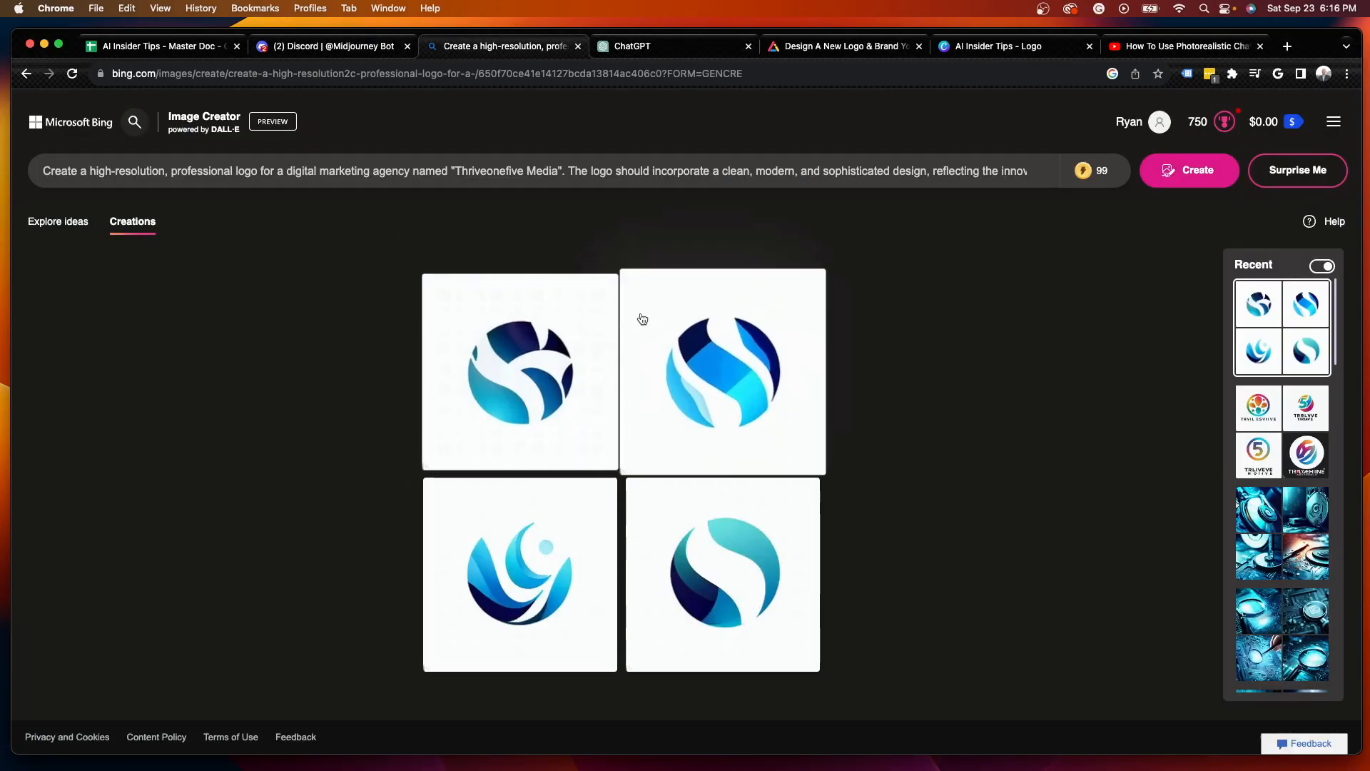
left_click(341, 47)
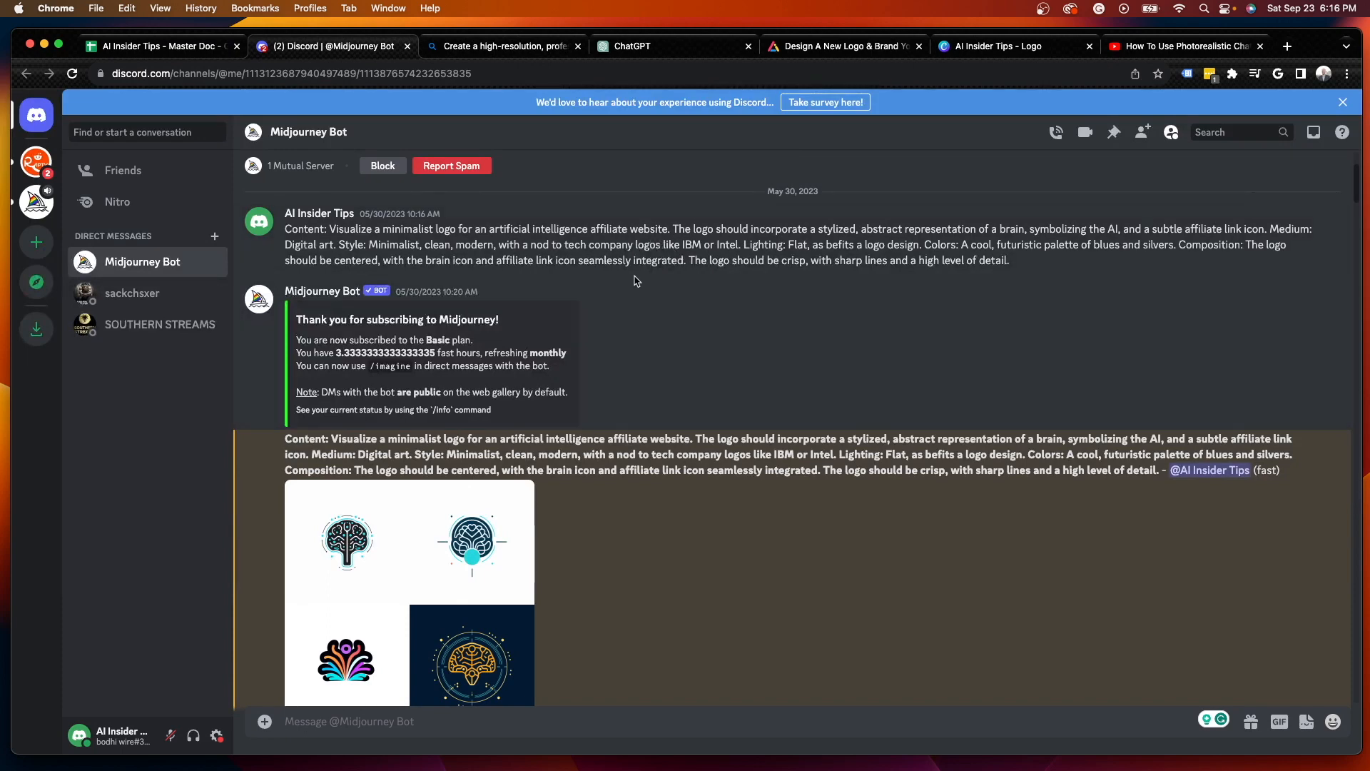
left_click(651, 48)
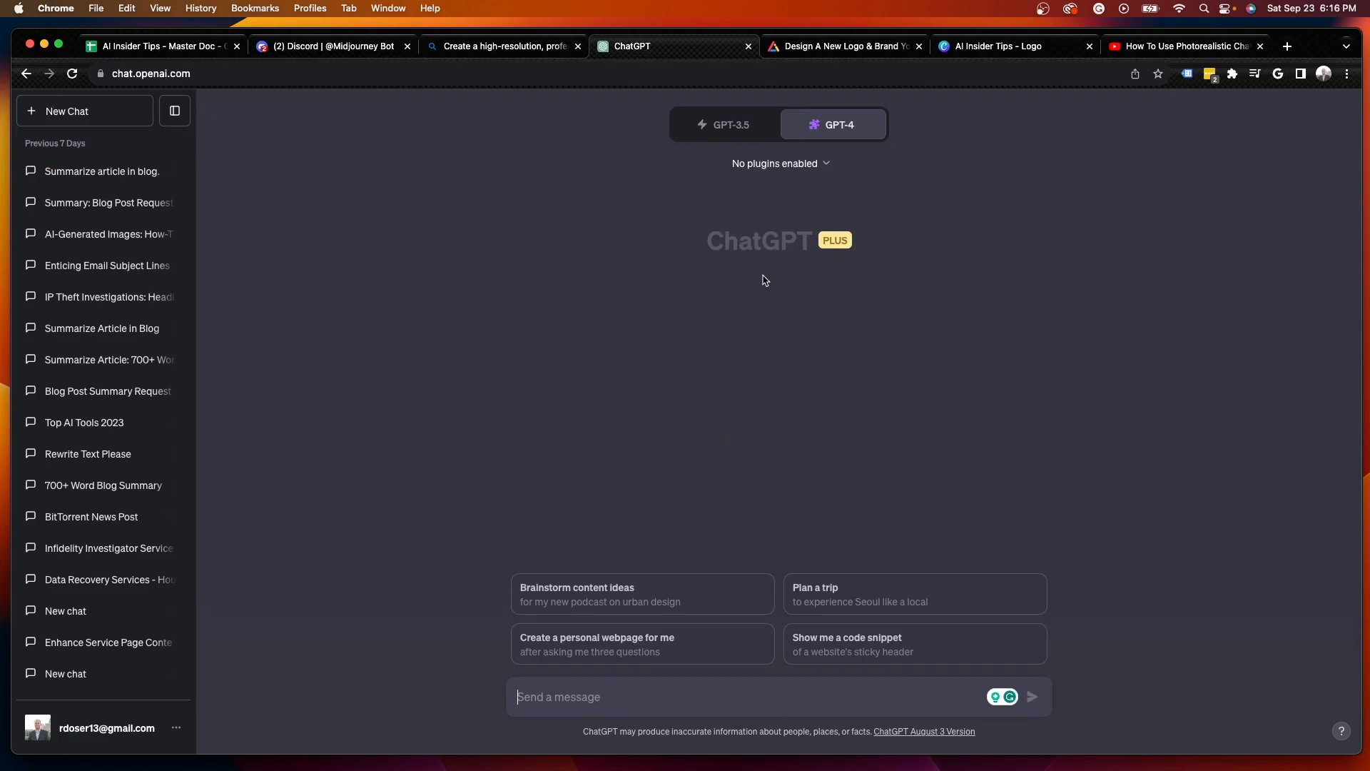
Enable the Photorealistic plugin for the new GPT-4 chat.
left_click(780, 164)
left_click_drag(925, 269, 921, 325)
left_click(896, 292)
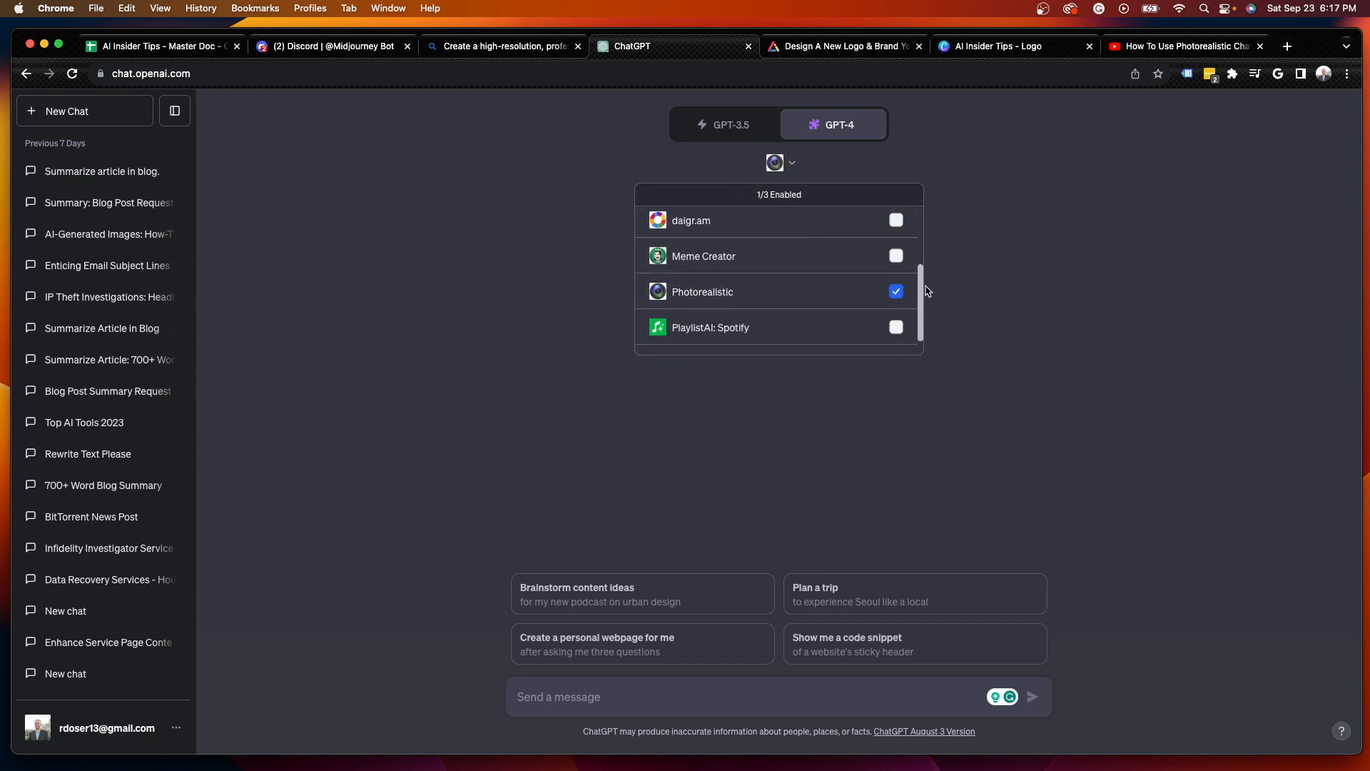
Search the plugin store for "photo" to locate the Photorealistic plugin, and close the store.
scroll(759, 271, "down", 1)
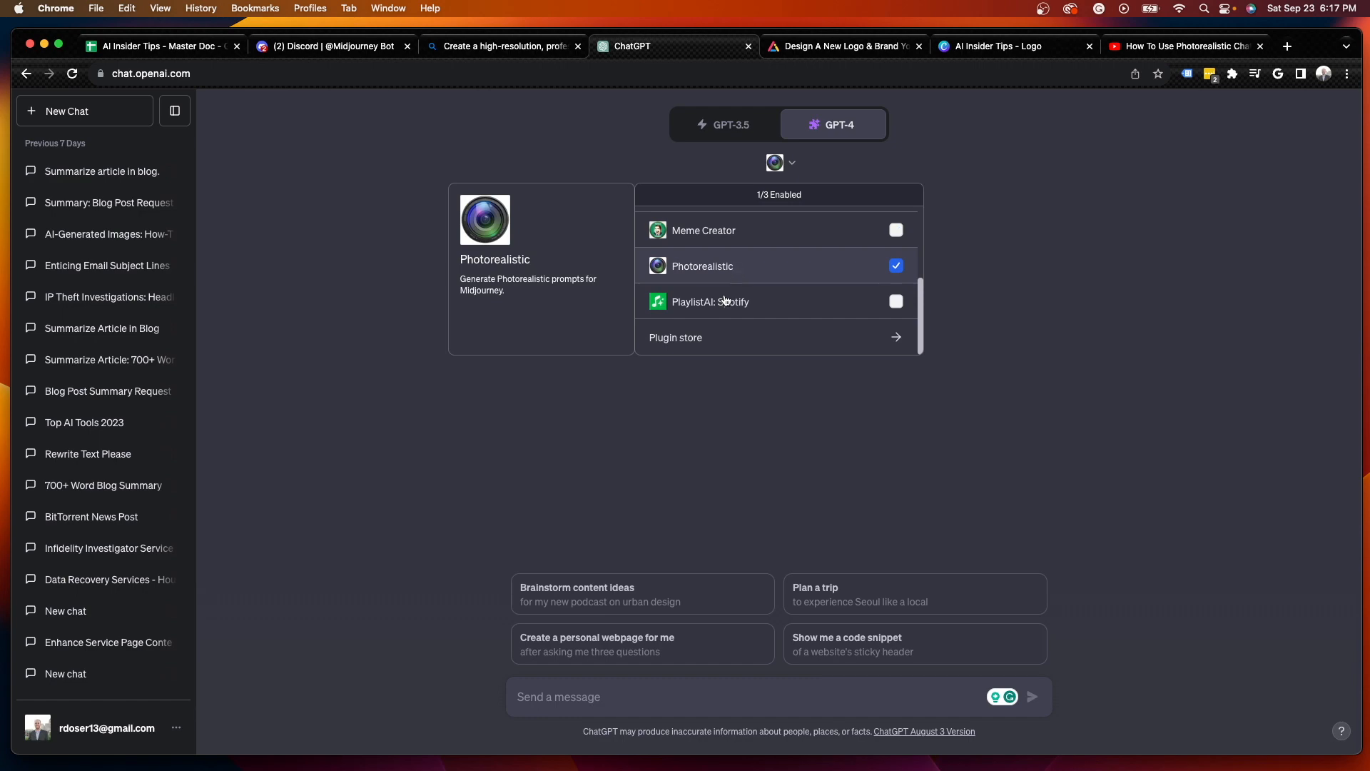
left_click(752, 336)
left_click(508, 269)
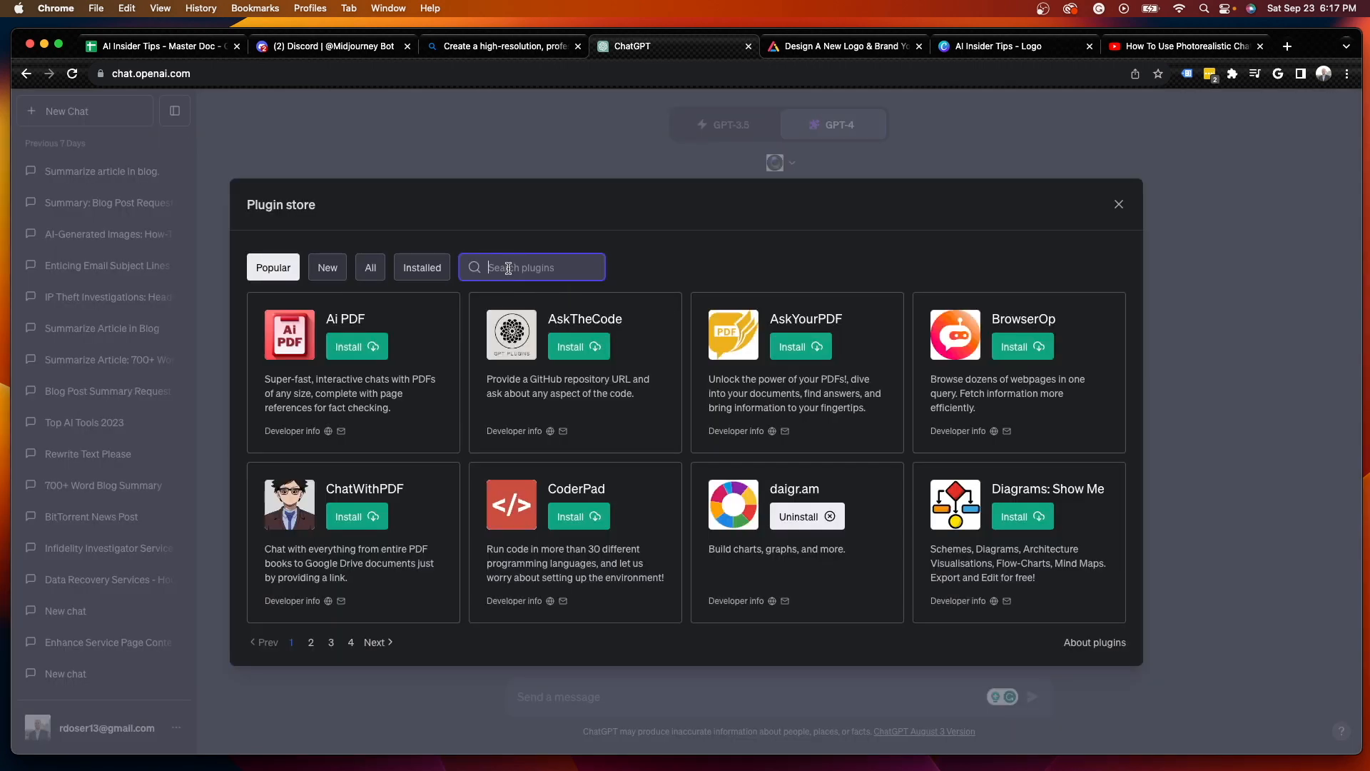
type("photo")
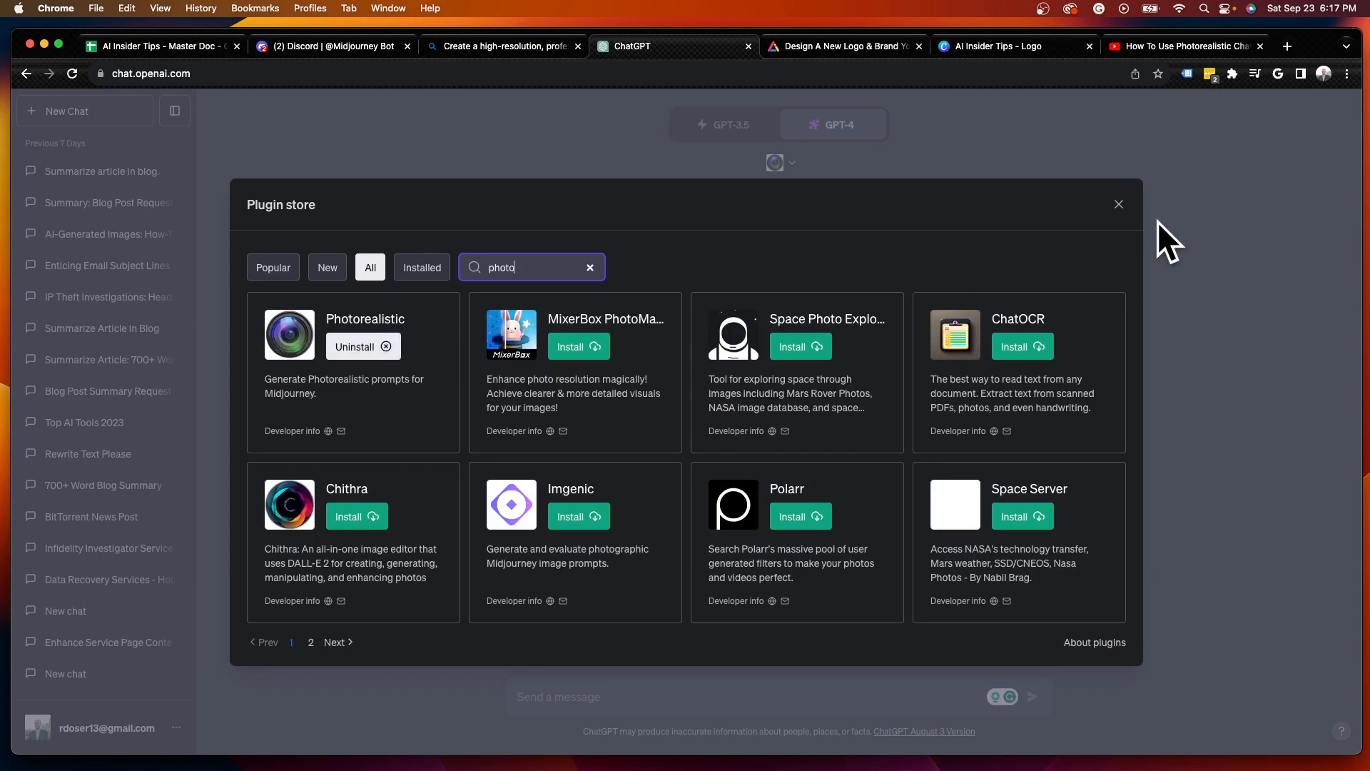
left_click(1119, 204)
Send a request for a professional, high-resolution blue and white logo for the digital marketing agency Thriveonefive Media, incorporating a rocket ship and a city skyline.
mouse_move(827, 158)
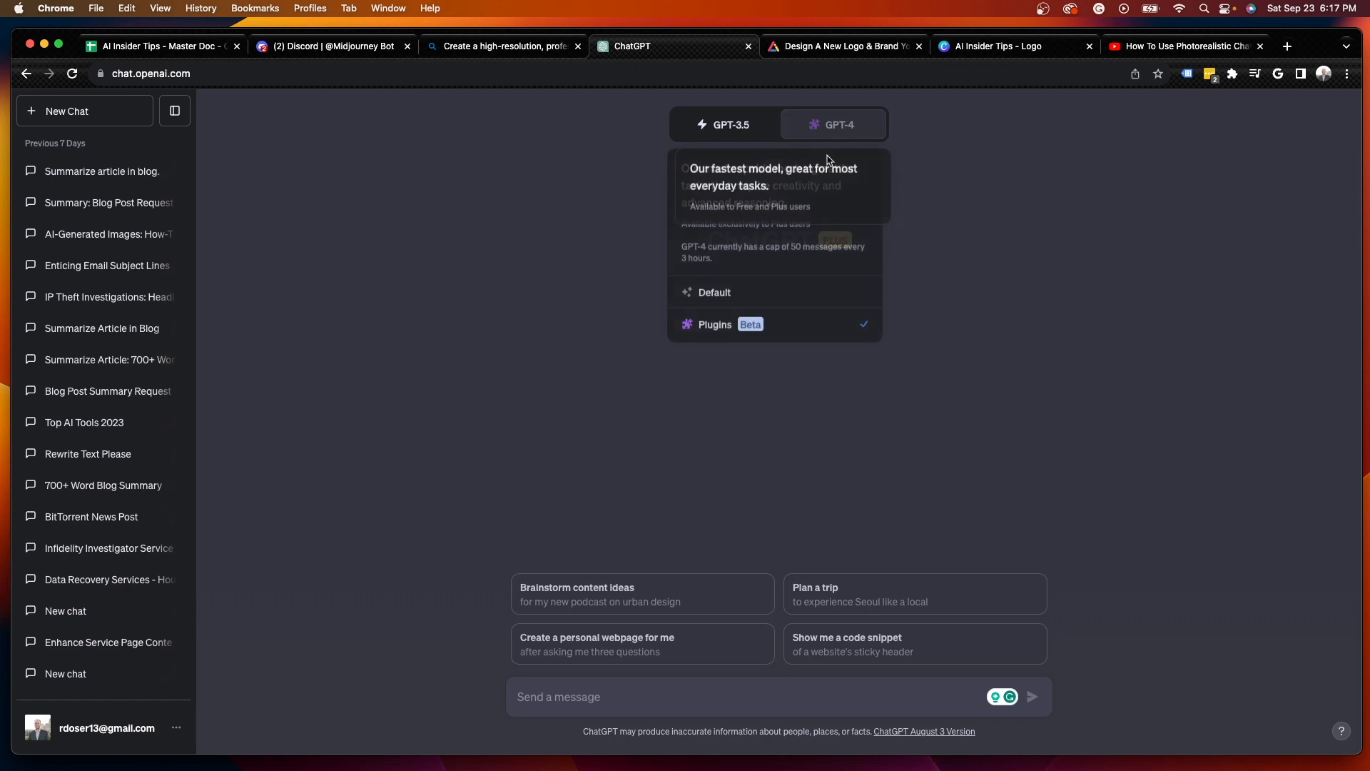
left_click(774, 696)
type("Create a professional, high-resolution logo for my digital marketing agency called Thriveonefive Media. Please use blue and white for the colors. Incorporate a rocket ship and a city skyline somewhere in the logo.")
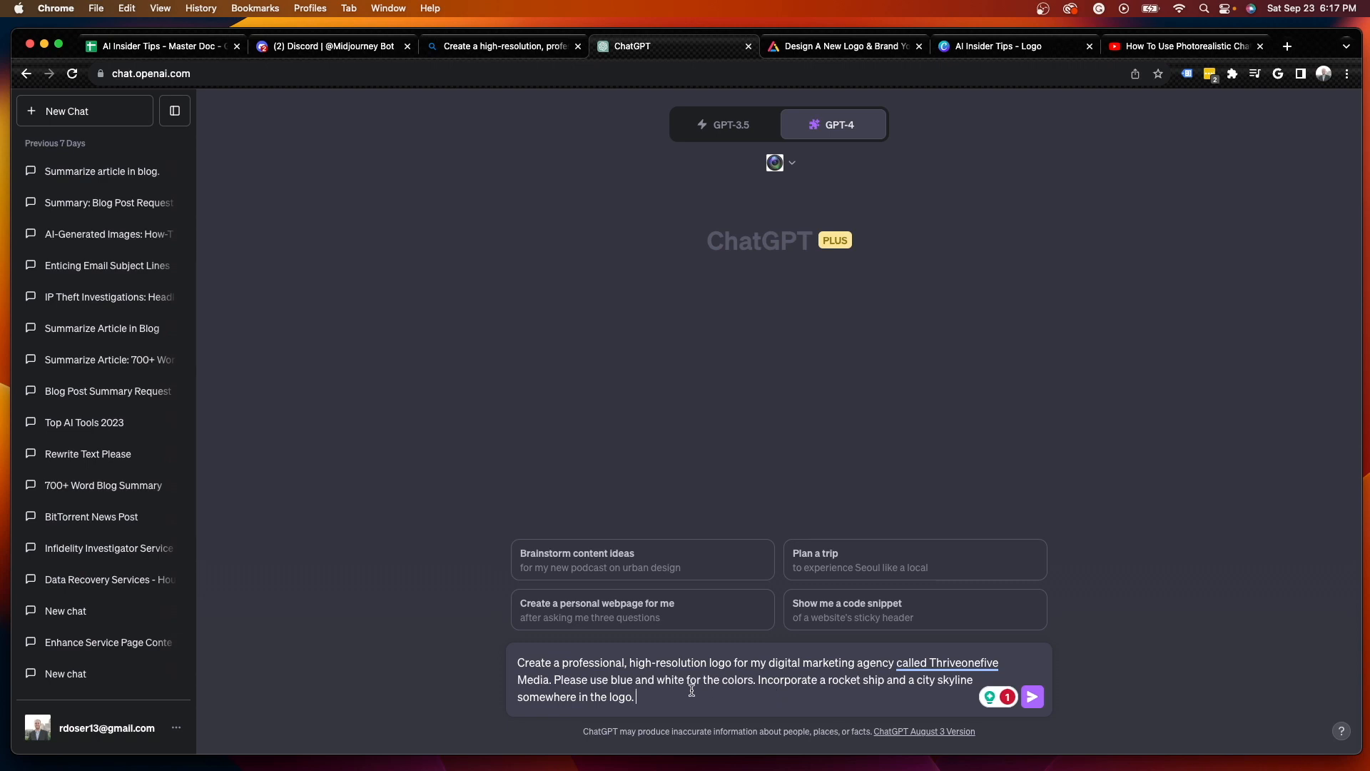
left_click_drag(639, 696, 518, 657)
left_click(667, 686)
key("Return")
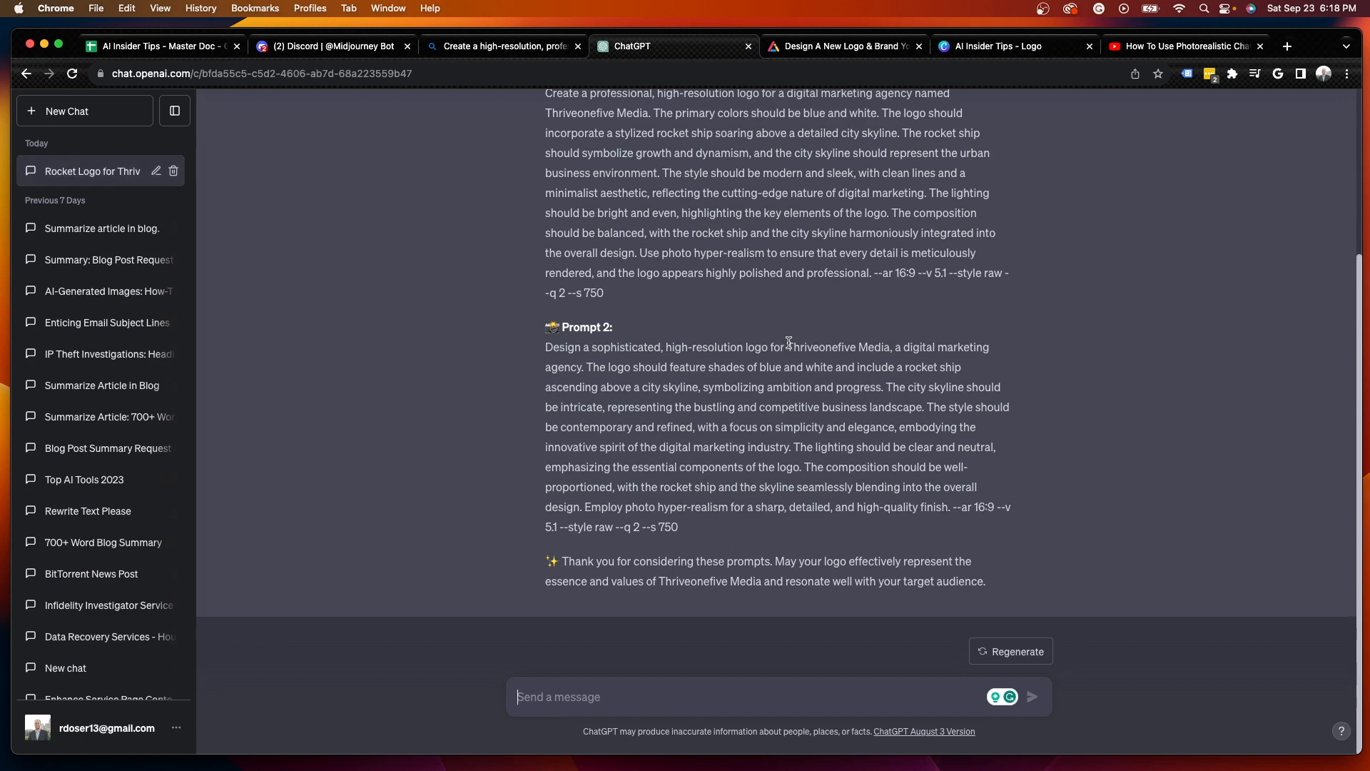
Copy the full text of Prompt 1 from the Photorealistic response, including its parameters from --ar 16:9 to --s 750.
scroll(785, 342, "up", 5)
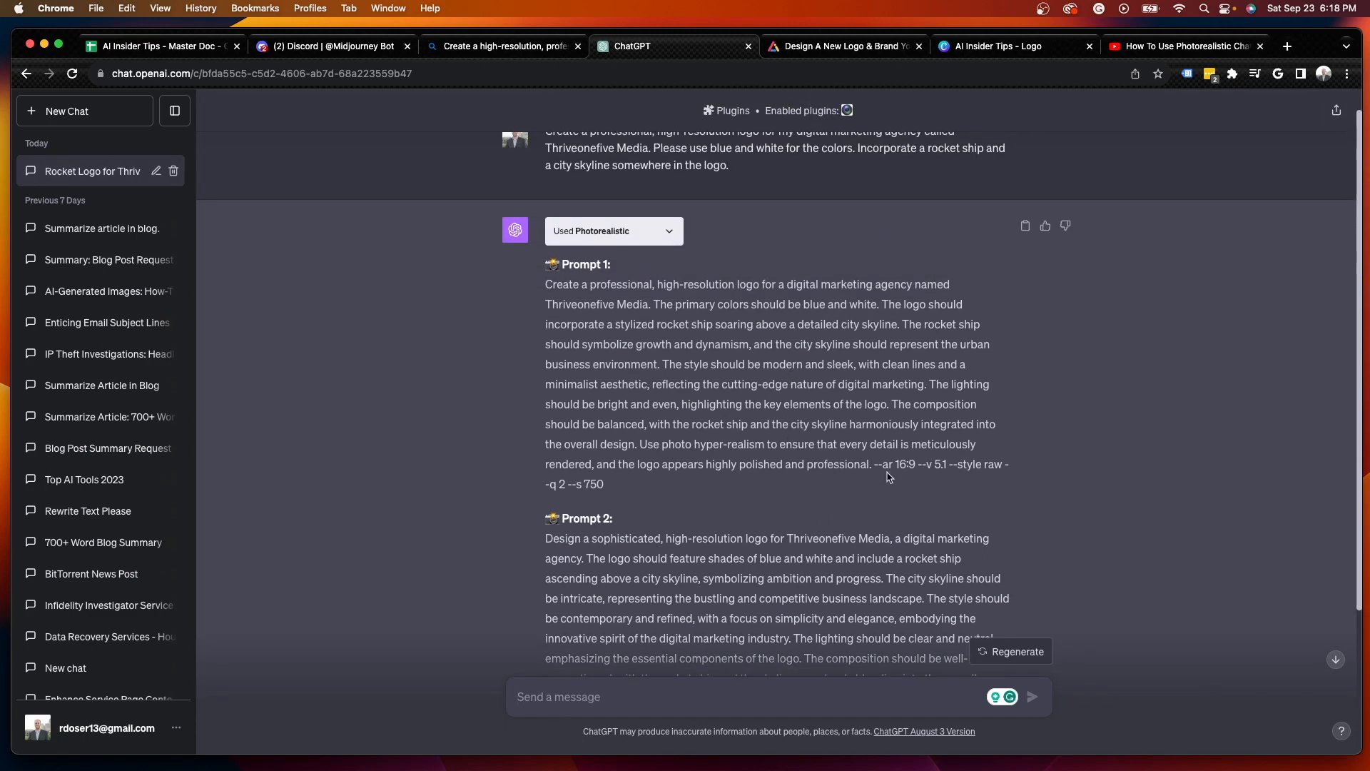
left_click_drag(630, 485, 542, 287)
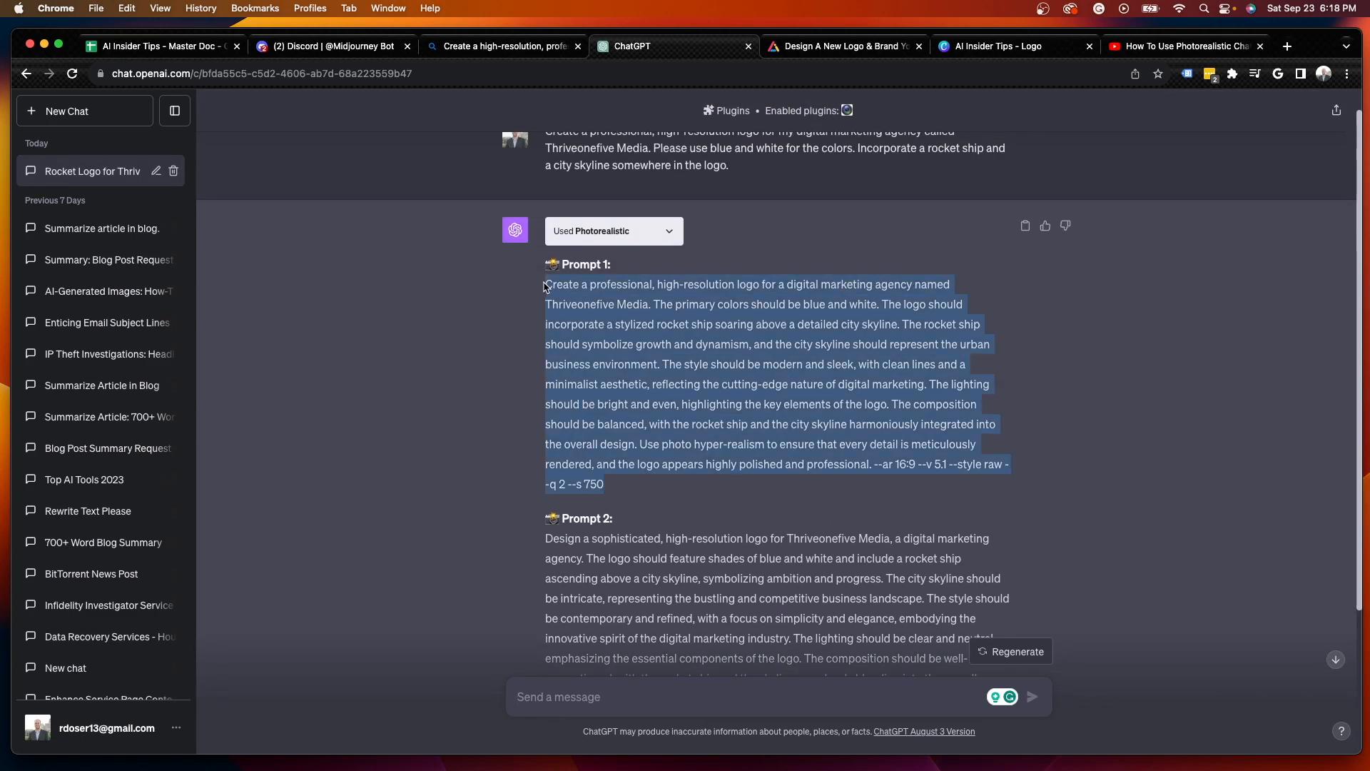
left_click(581, 355)
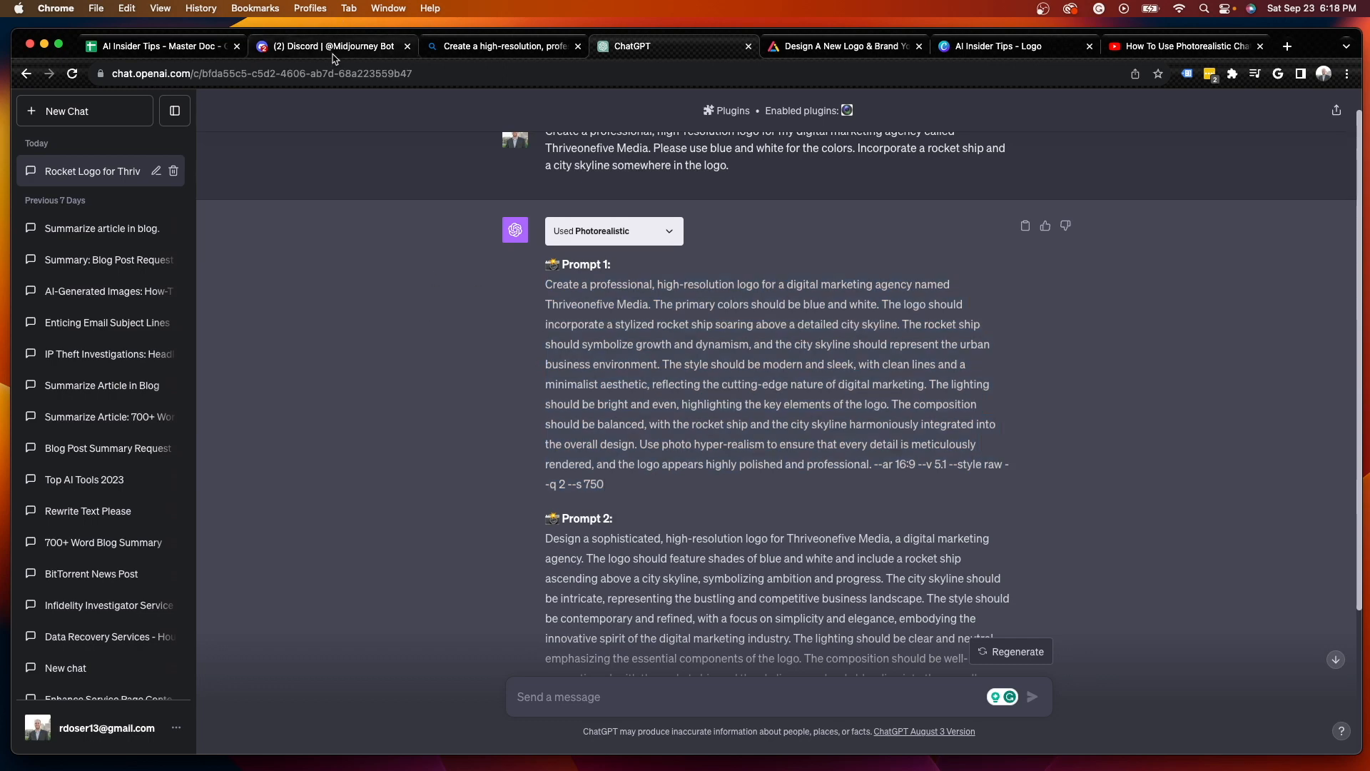
Switch to Bing Image Creator, replace the old prompt with the copied Prompt 1 text, and generate the logo images.
left_click(500, 46)
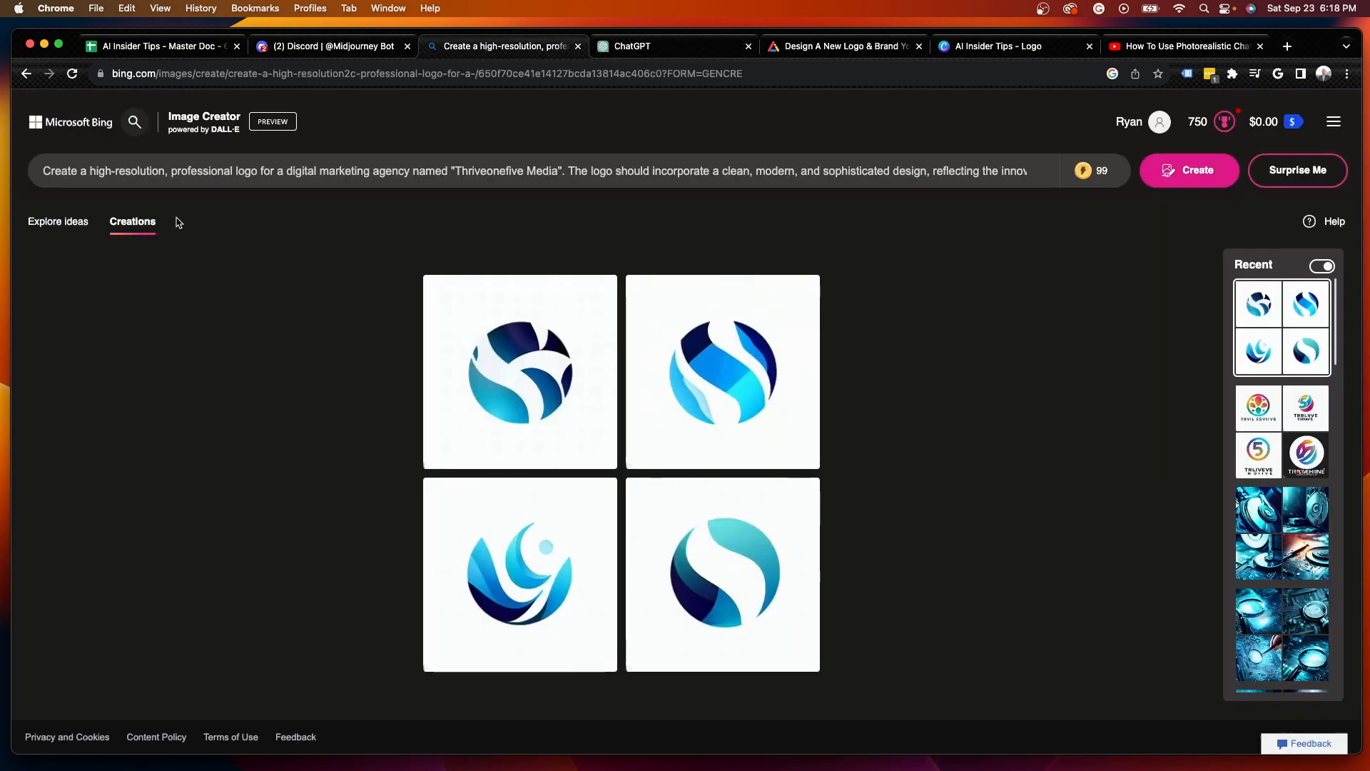
triple_click(190, 174)
key("BackSpace")
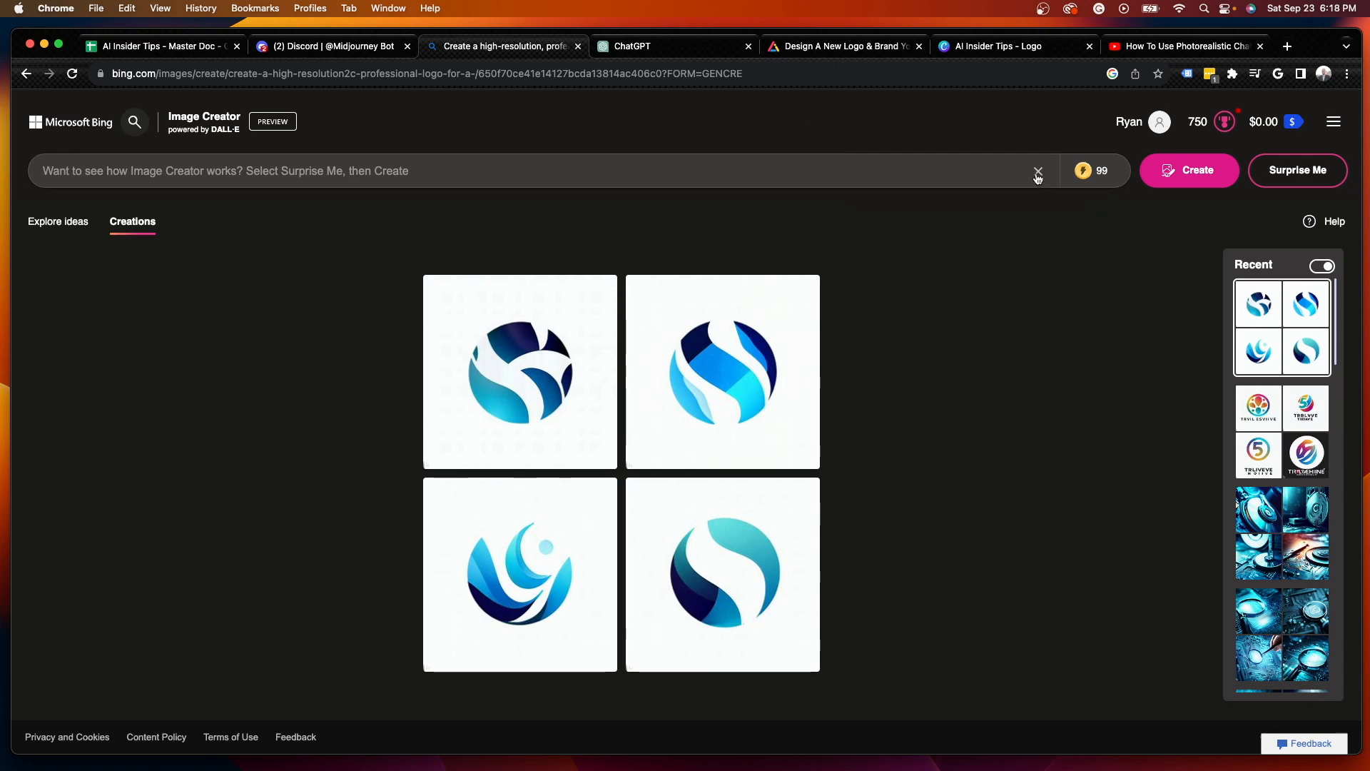
left_click(70, 75)
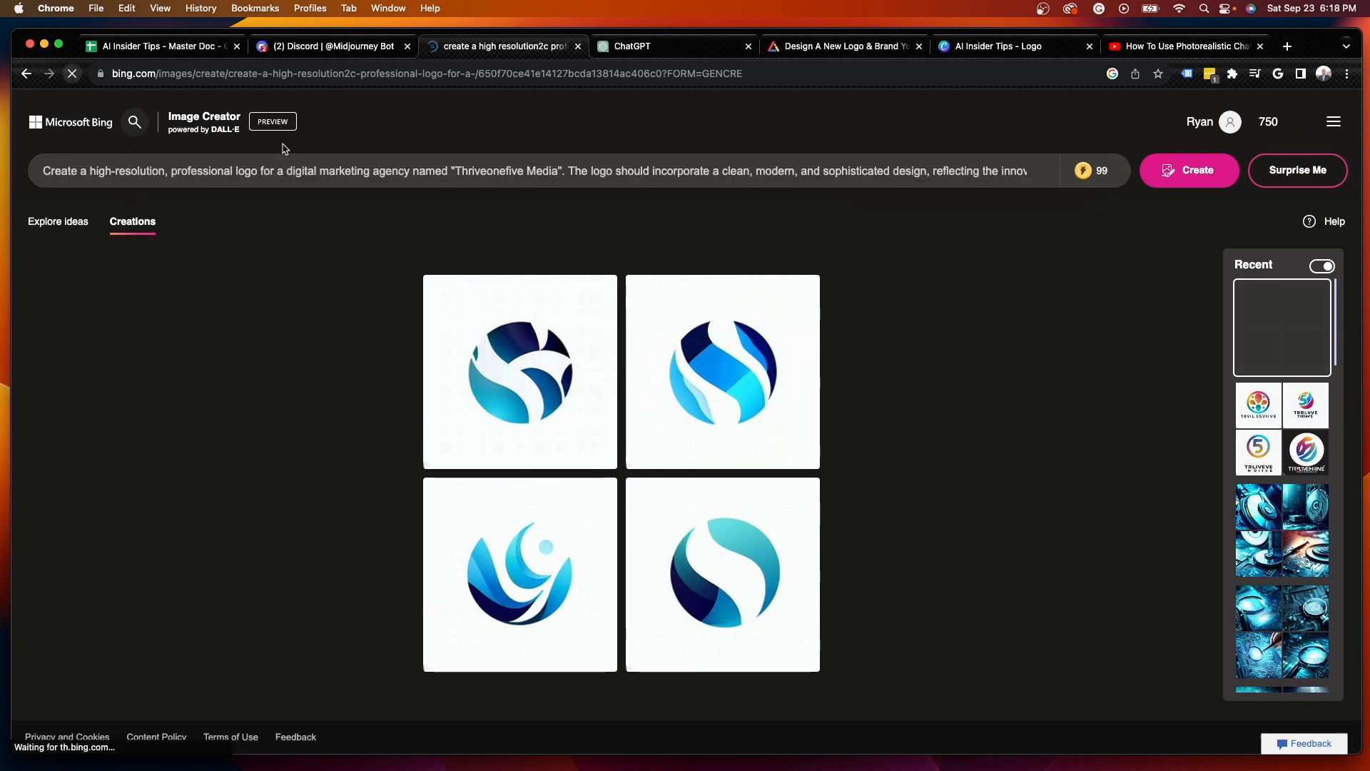
triple_click(308, 161)
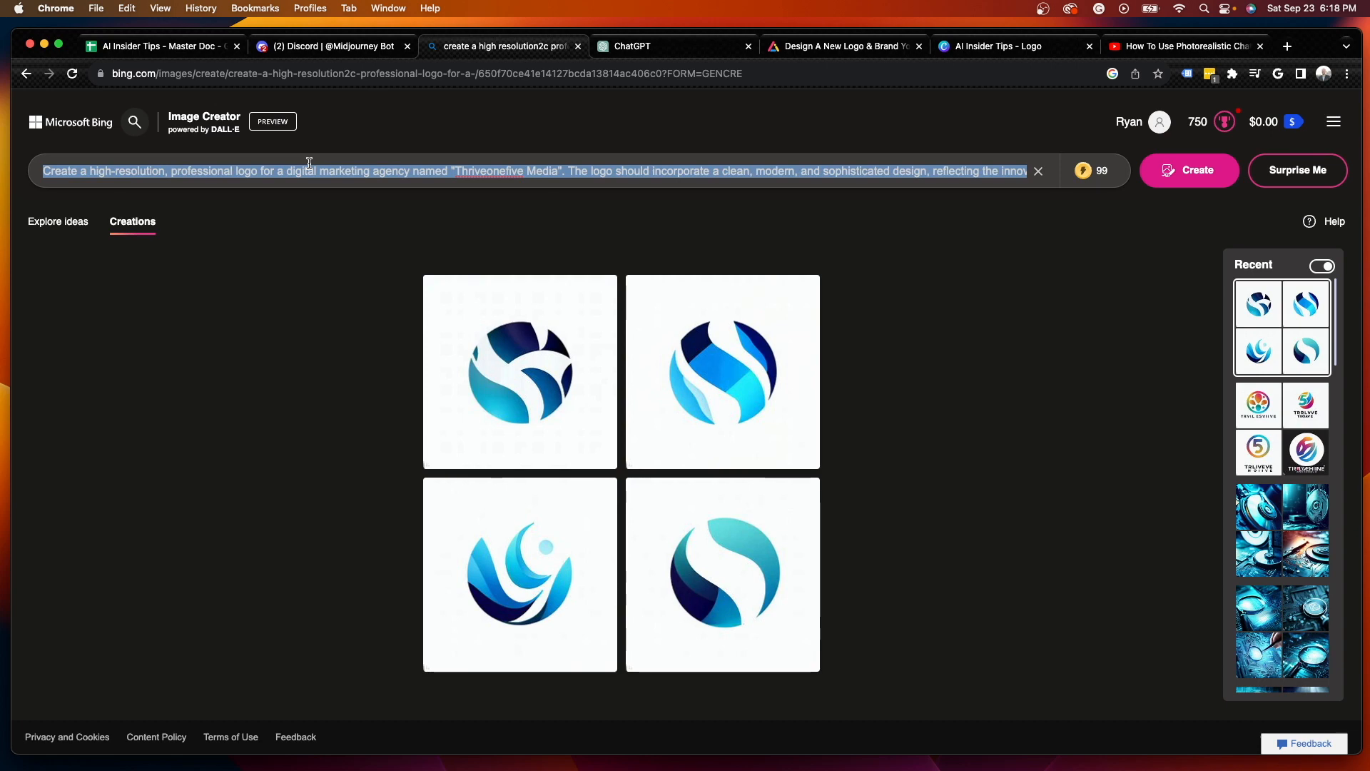
key("BackSpace")
key("super+v")
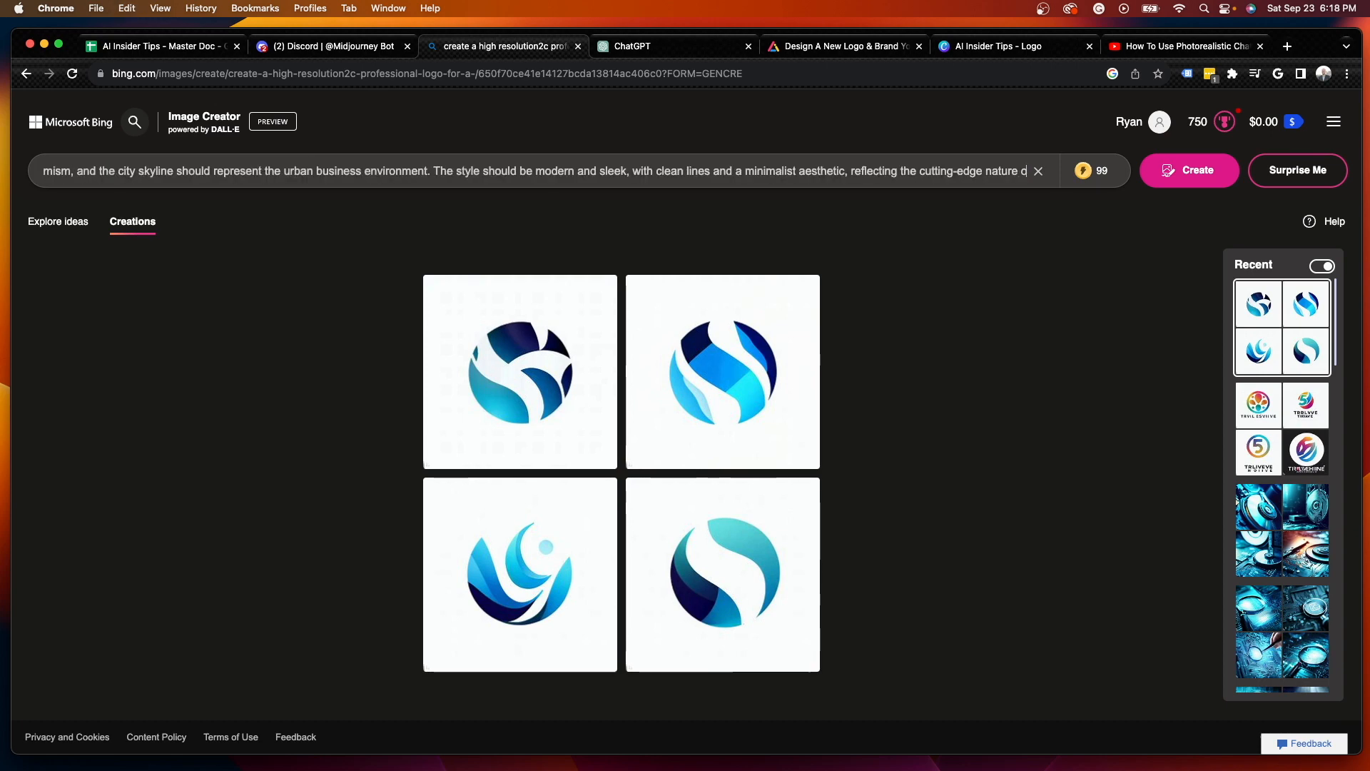
key("Return")
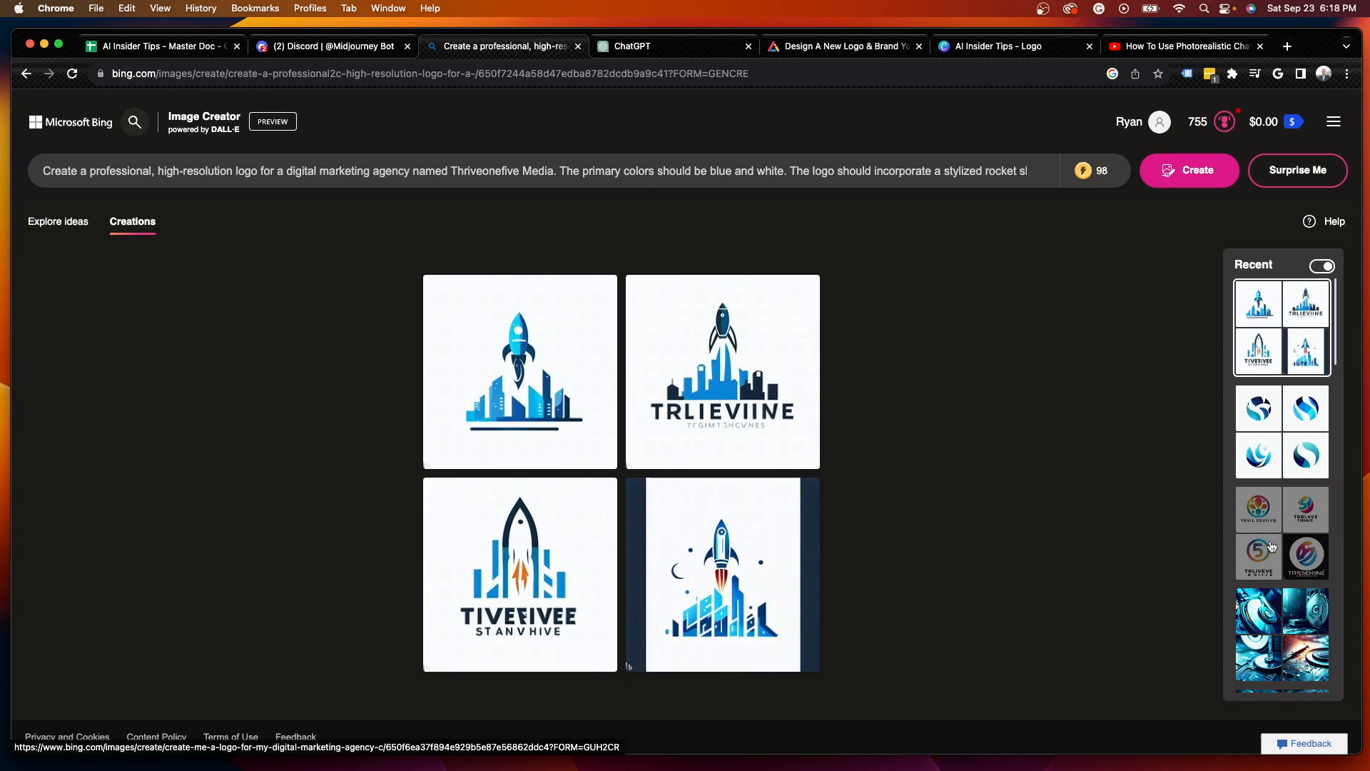
Return to the ChatGPT conversation and copy the full text of Prompt 2, through --s 750.
left_click(640, 47)
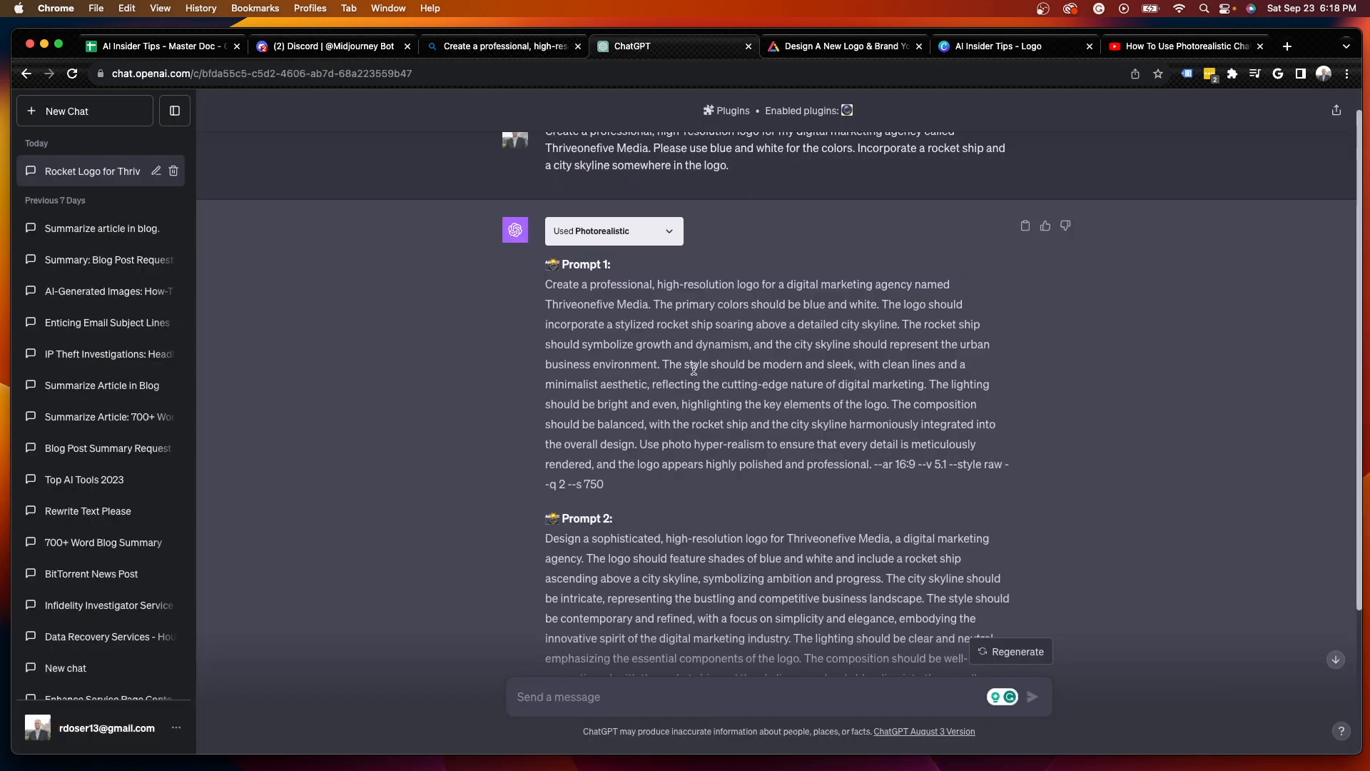
scroll(862, 545, "down", 5)
left_click_drag(682, 531, 545, 351)
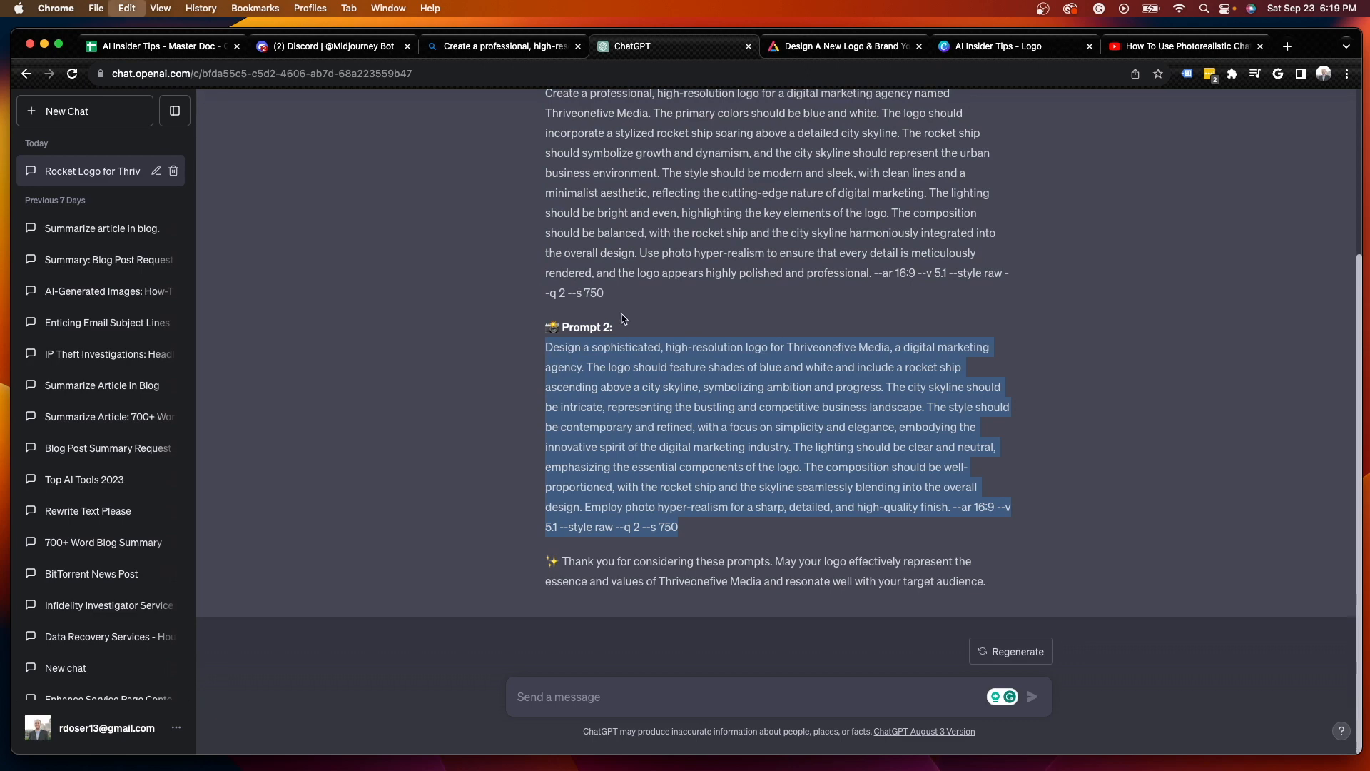
Replace the prompt in Bing Image Creator with the copied Prompt 2 text and generate a new set of logos.
left_click(500, 47)
left_click(378, 164)
key("super+a")
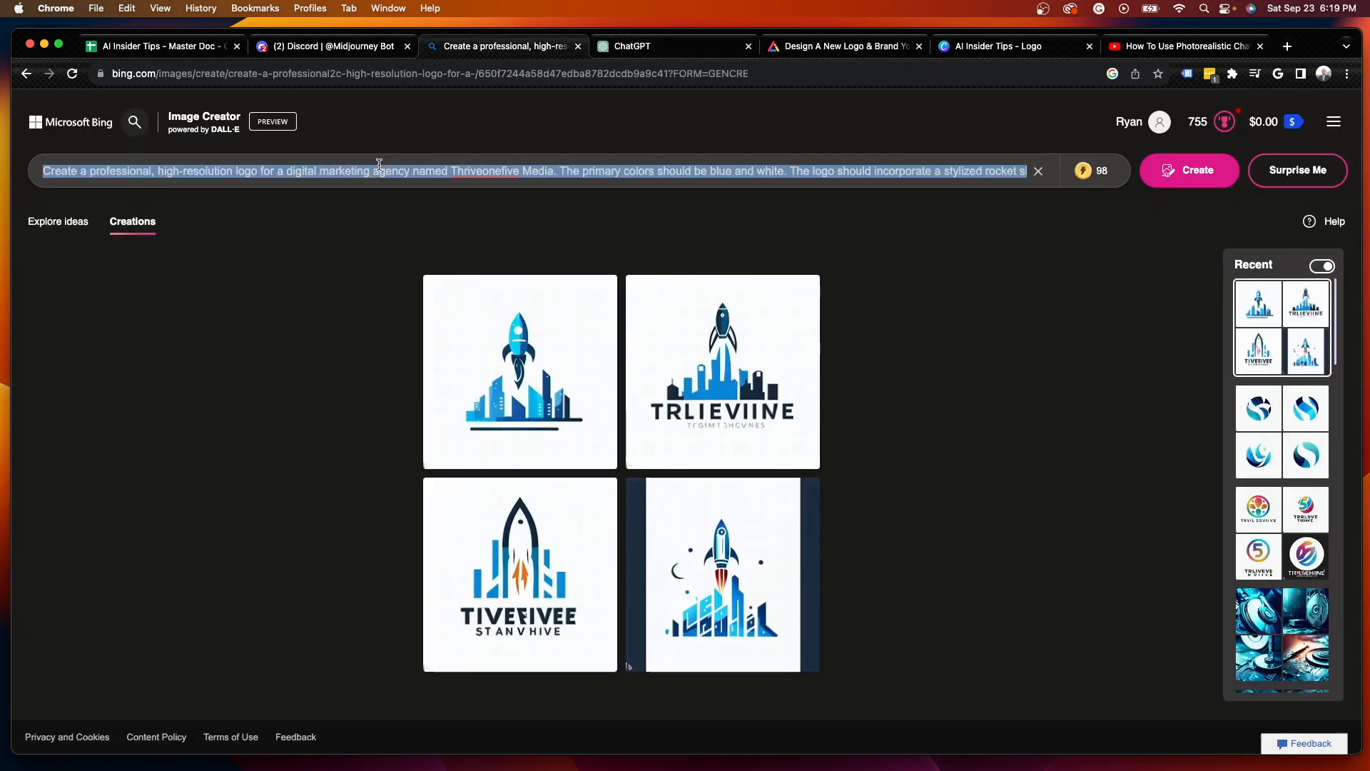
key("super+v")
key("Return")
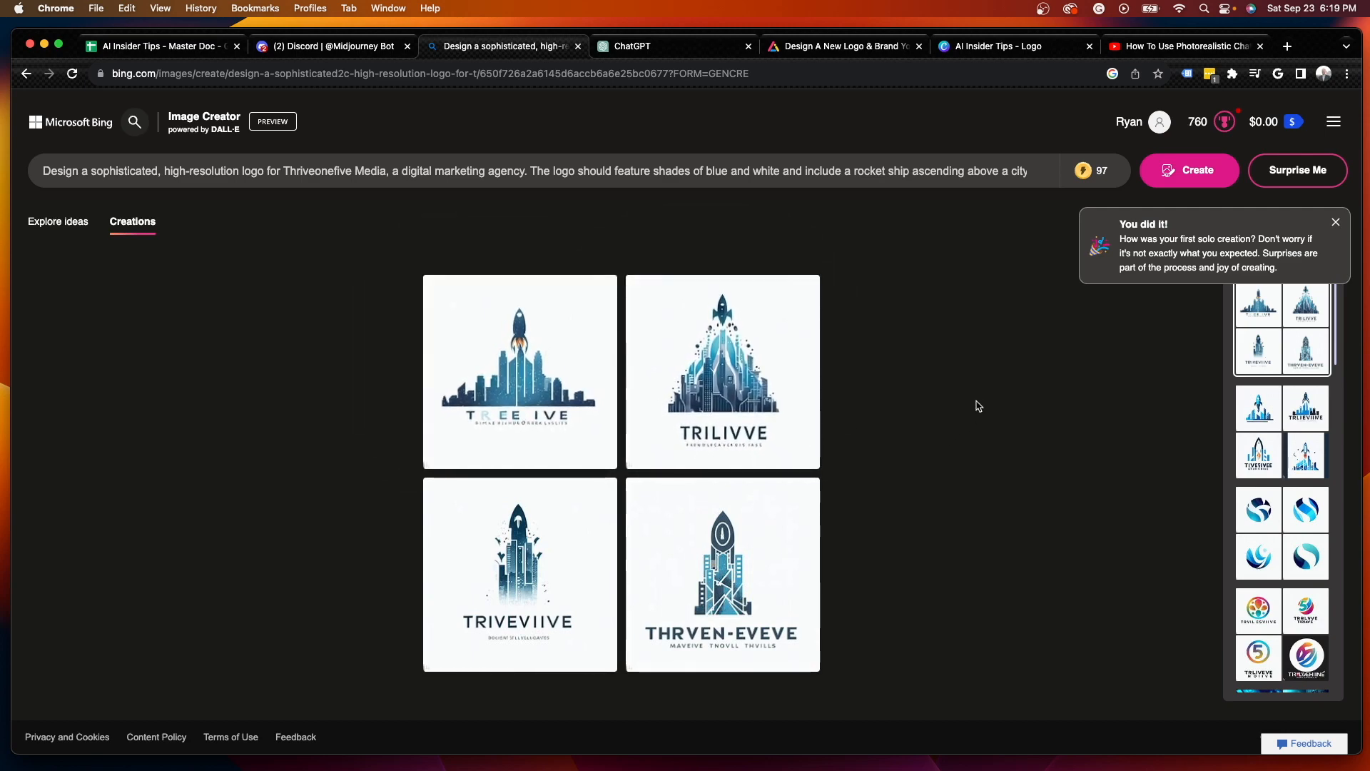
Reopen the logo set generated from Prompt 1 and download the version without lettering, showing a rocket above a blue skyline.
left_click(1280, 403)
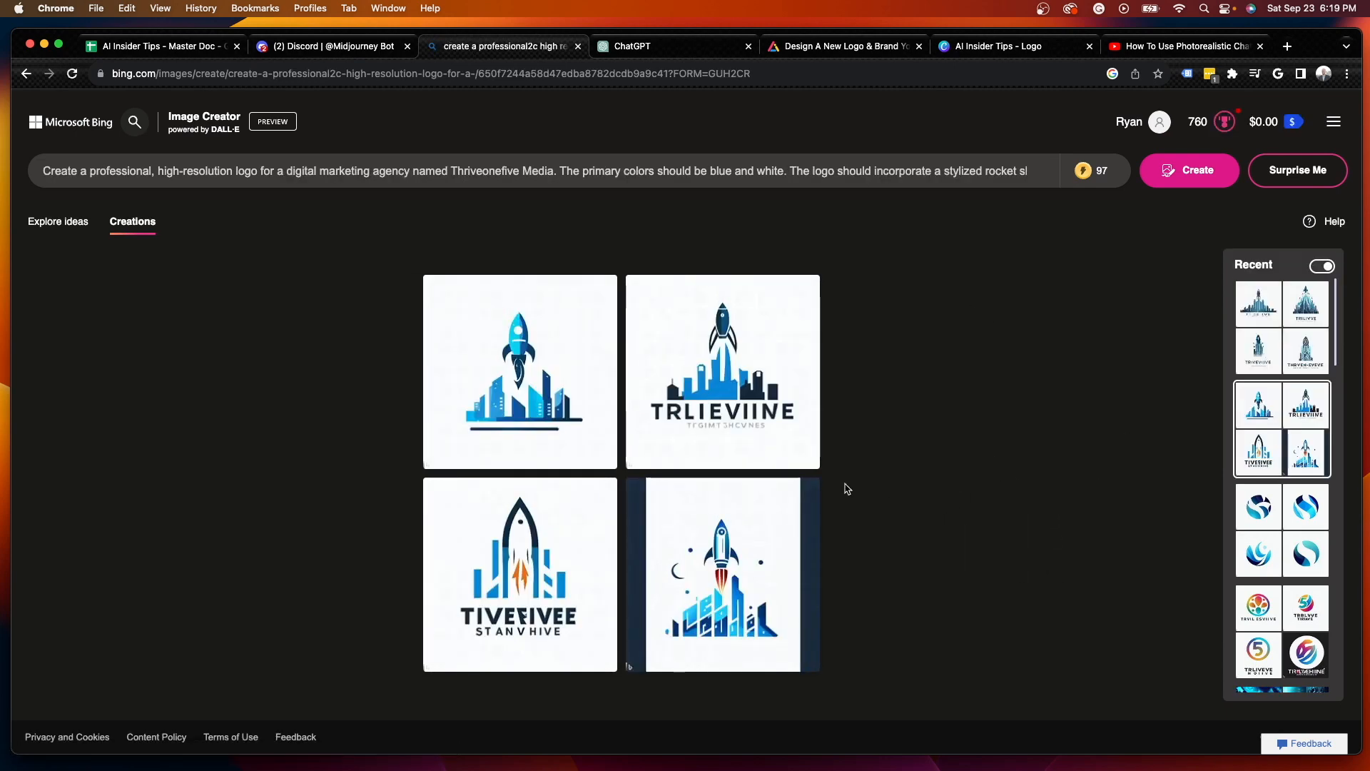
left_click(514, 372)
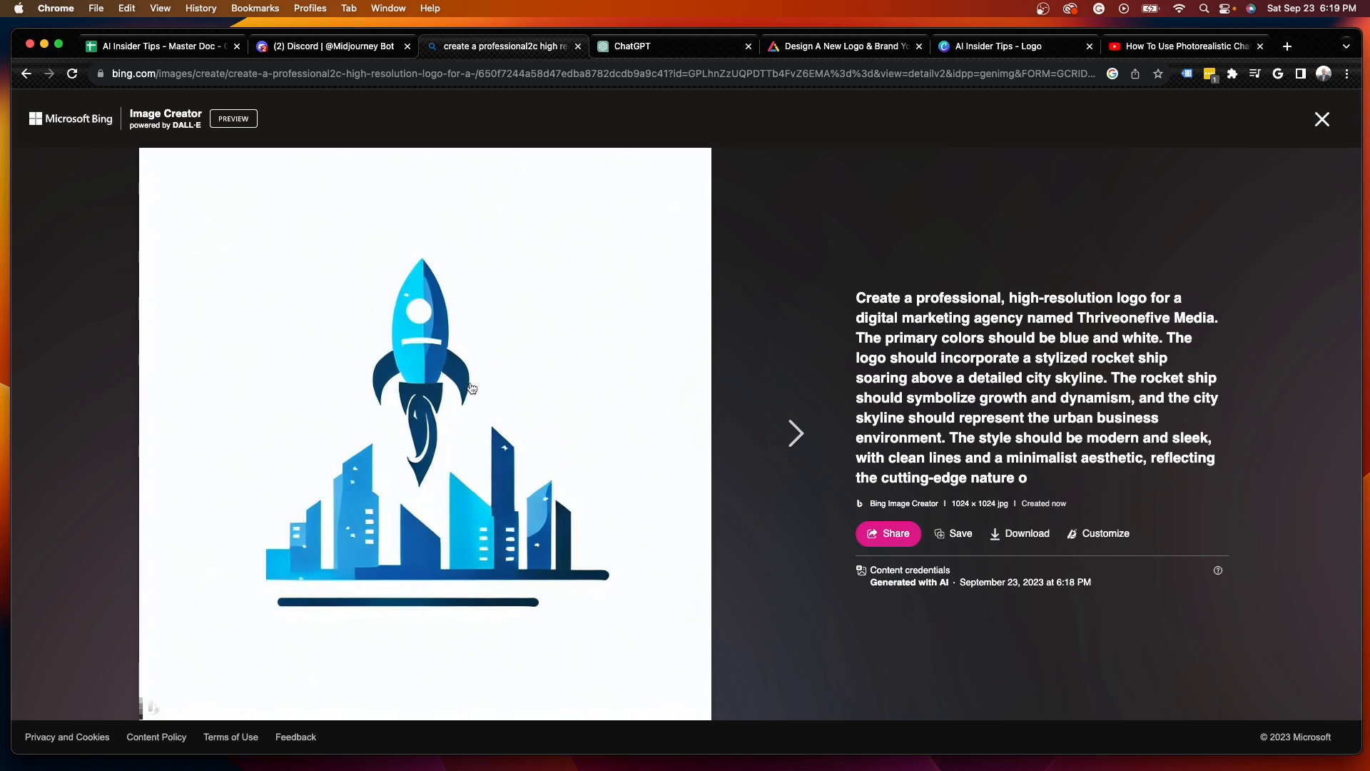
left_click(1016, 536)
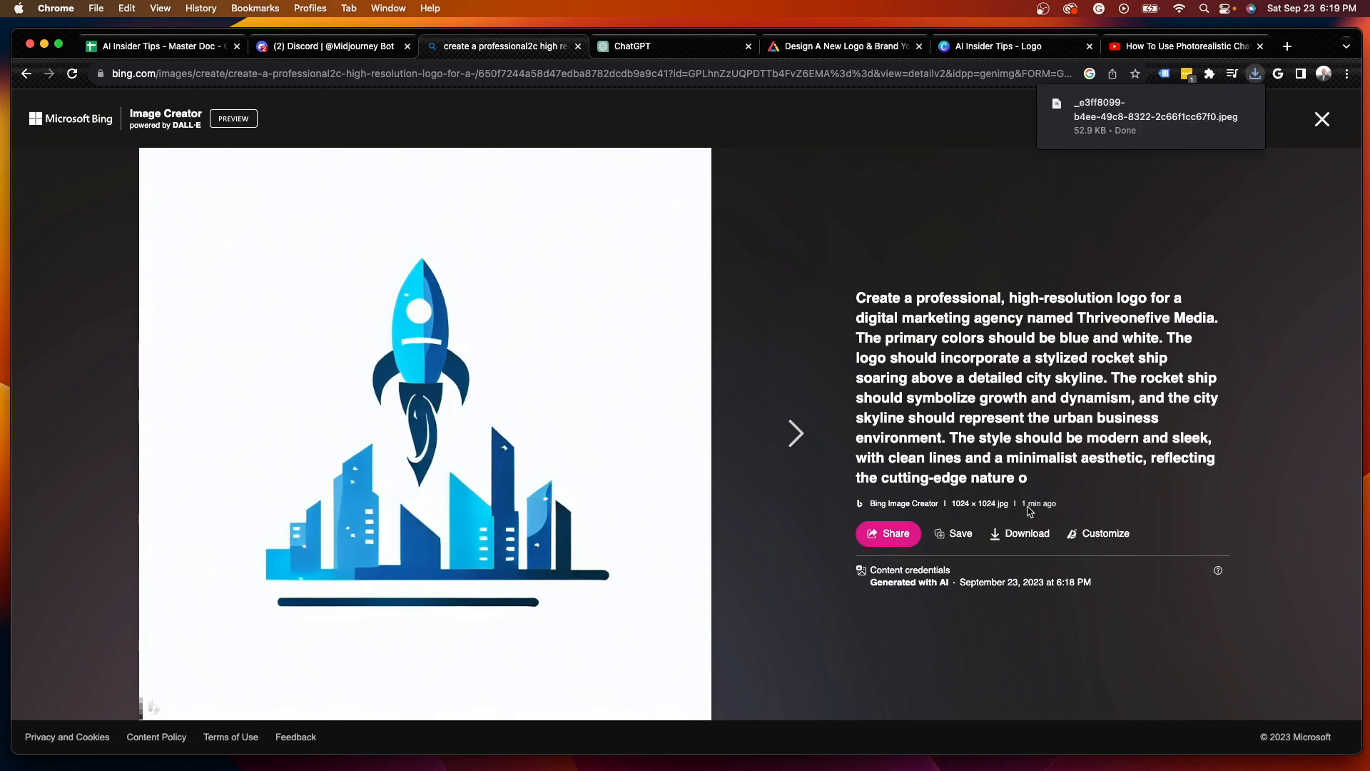
left_click(1217, 135)
left_click_drag(1297, 453, 1369, 595)
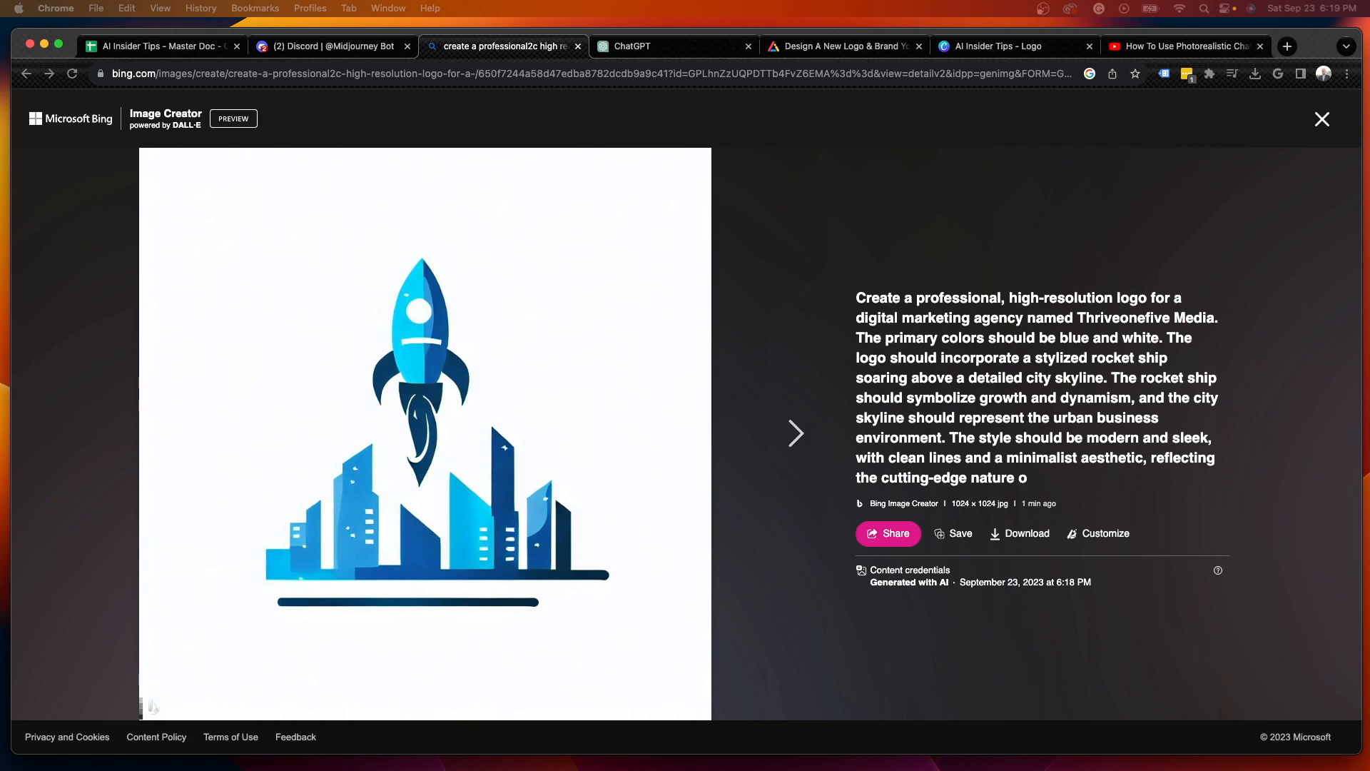
Switch to the Canva logo design and delete the brain image and the AI INSIDER TIPS text from page 1.
left_click(966, 55)
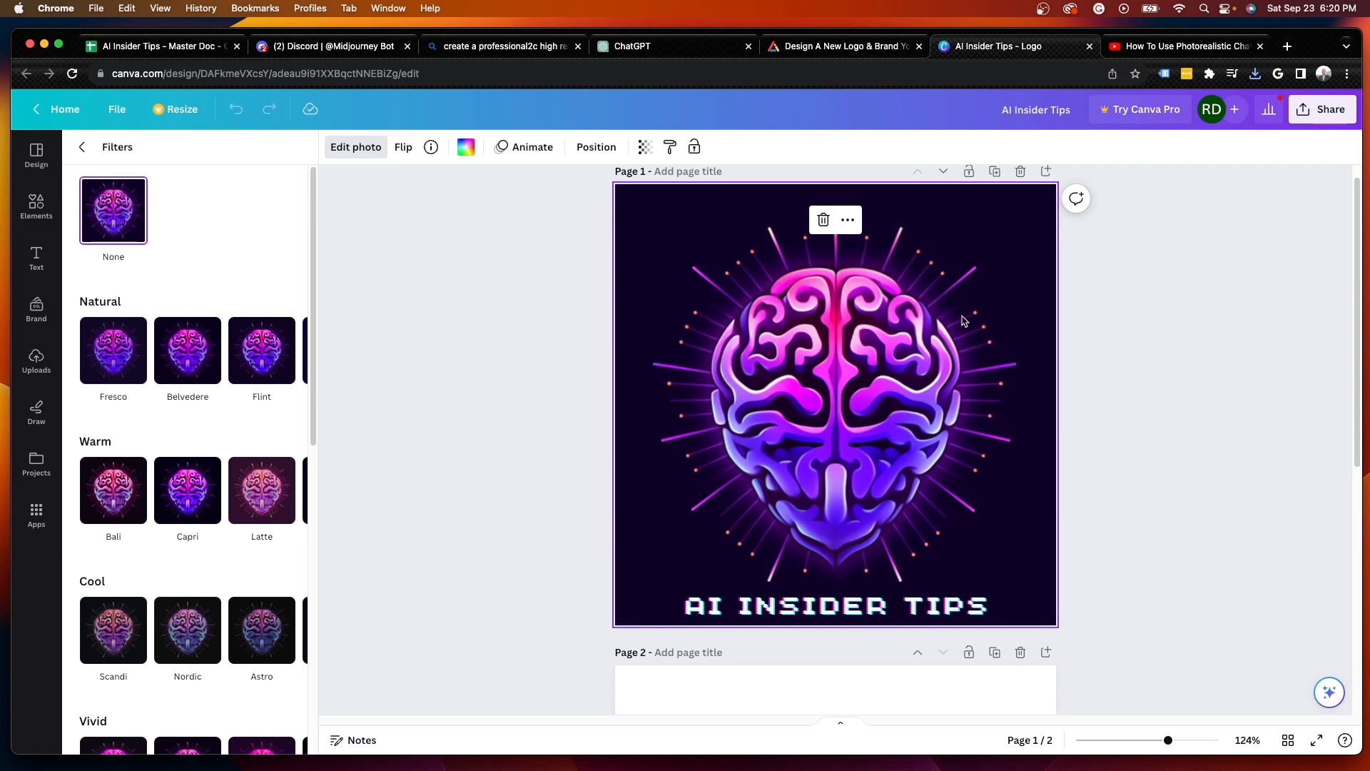
scroll(226, 376, "down", 6)
scroll(226, 376, "up", 6)
key("Delete")
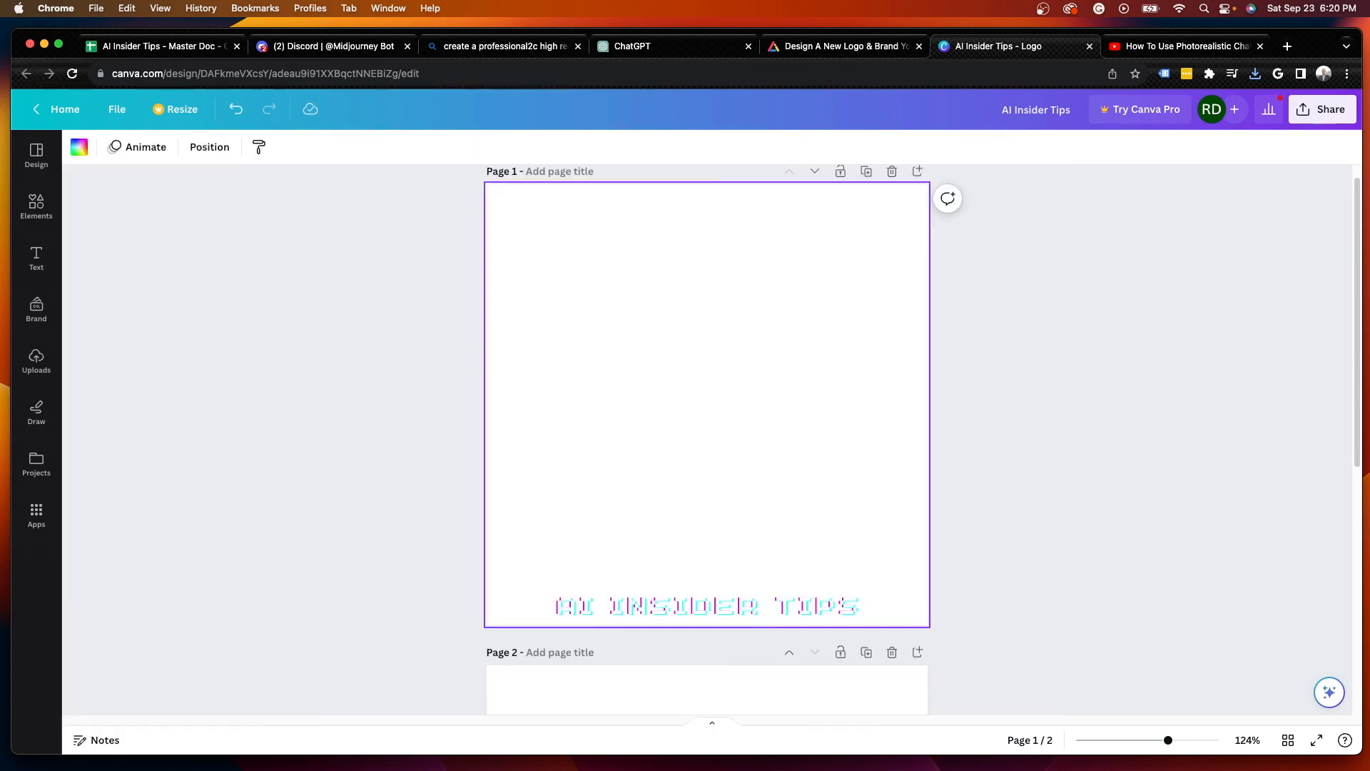
left_click(753, 606)
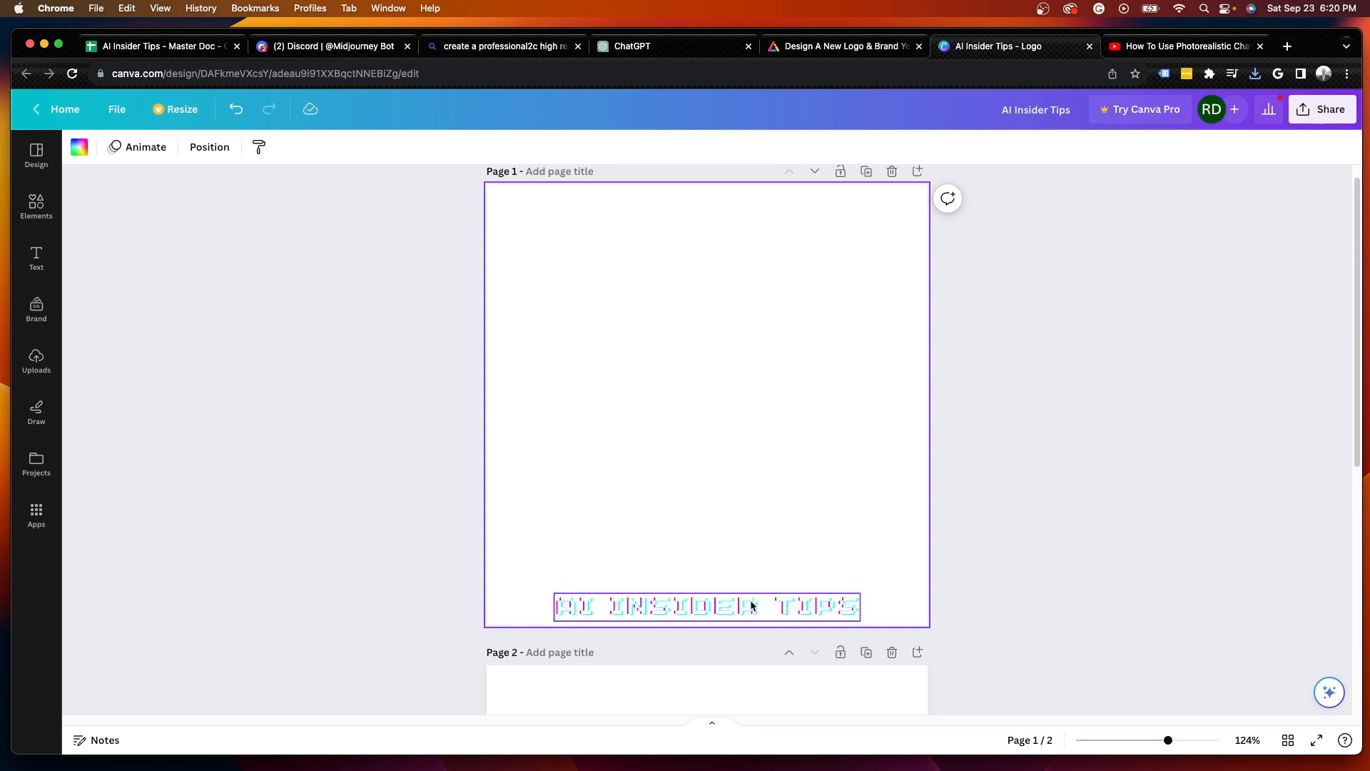
key("Delete")
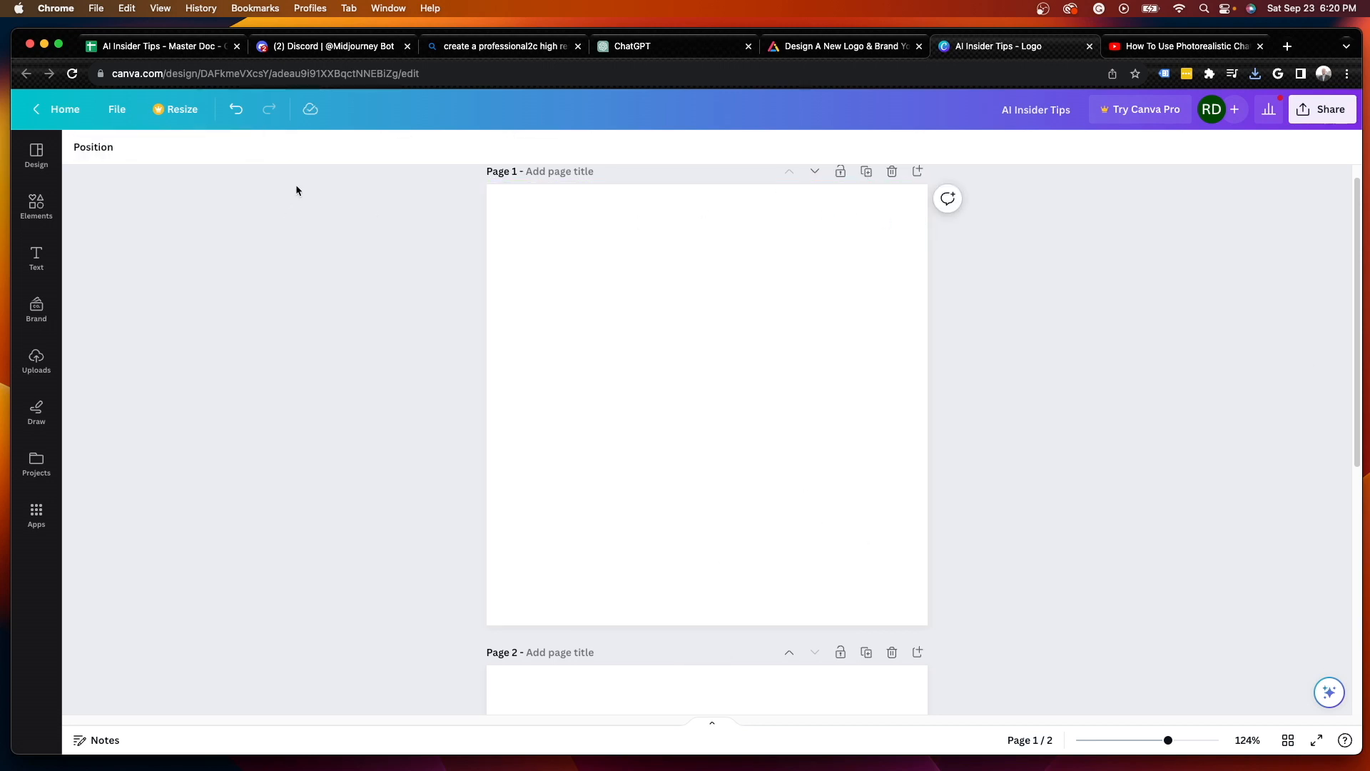
Upload _e3ff8099-b4ee-49c8-8322-2c66f1cc67f0.jpeg from the Downloads folder, place it on page 1, and move it slightly upward.
left_click(36, 359)
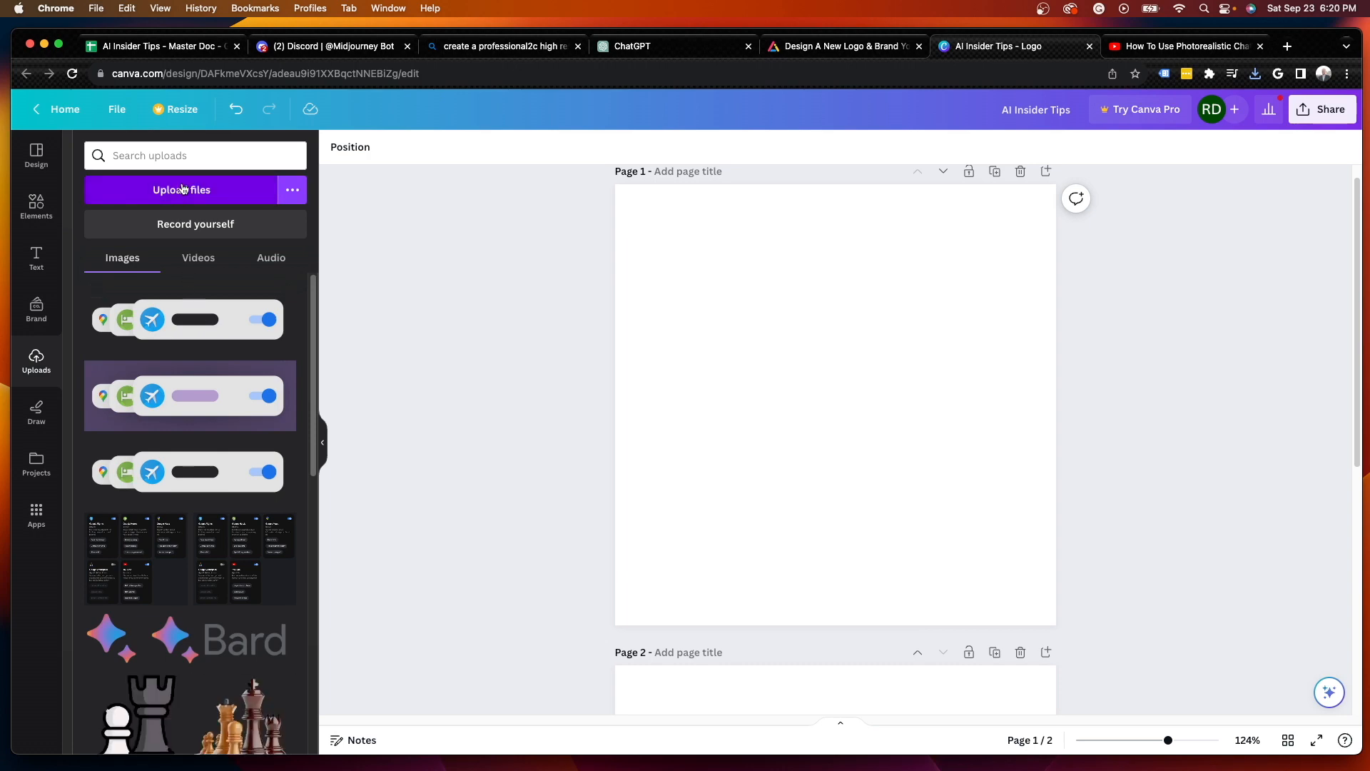
left_click(182, 189)
scroll(399, 368, "down", 2)
scroll(400, 368, "down", 5)
scroll(348, 460, "up", 5)
scroll(349, 461, "up", 2)
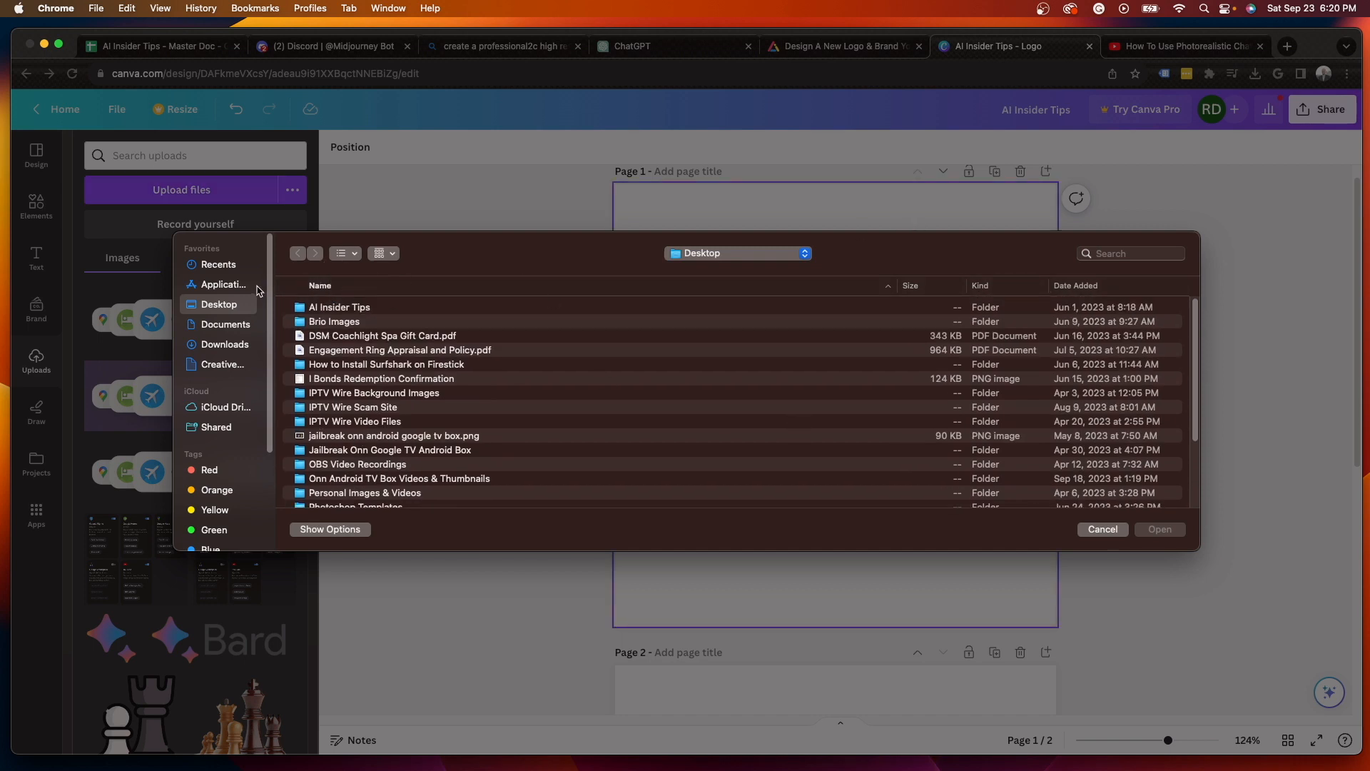
left_click(218, 330)
left_click(219, 344)
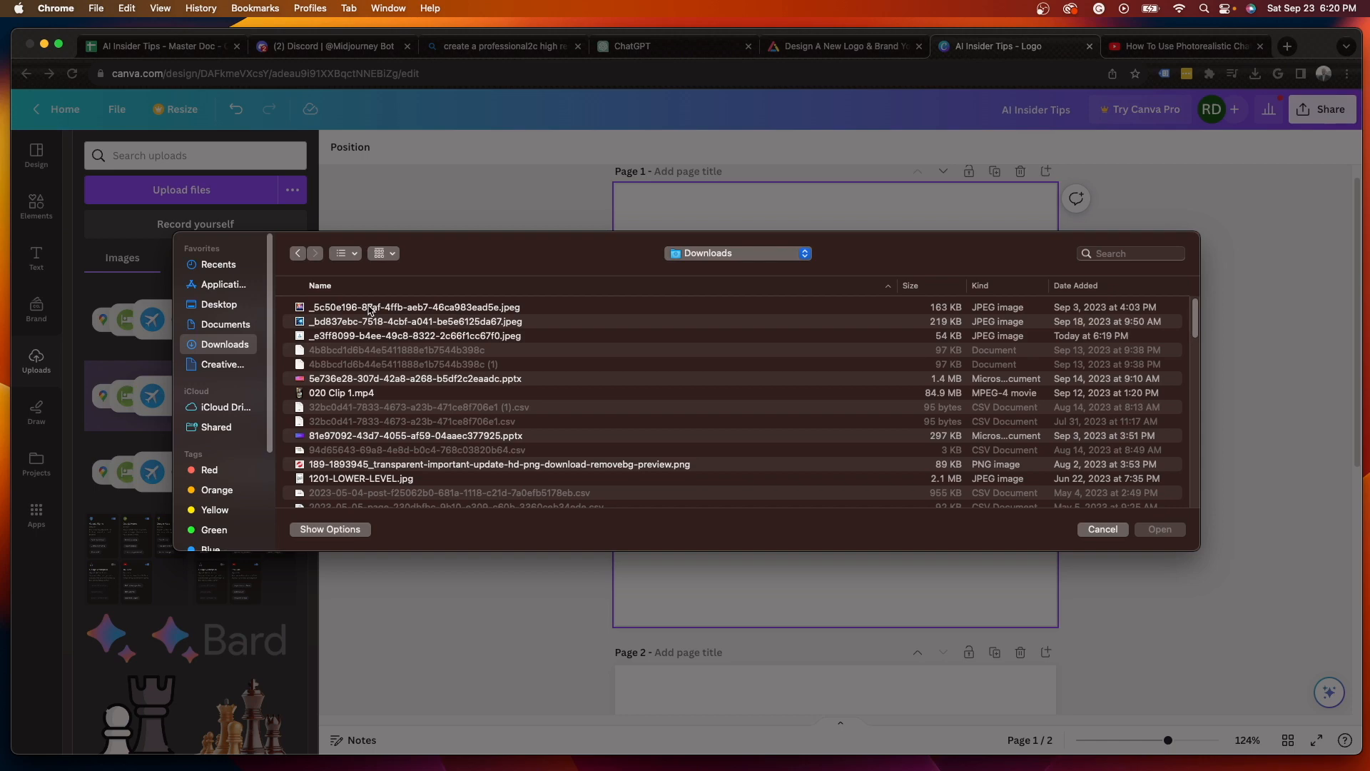
left_click(1078, 285)
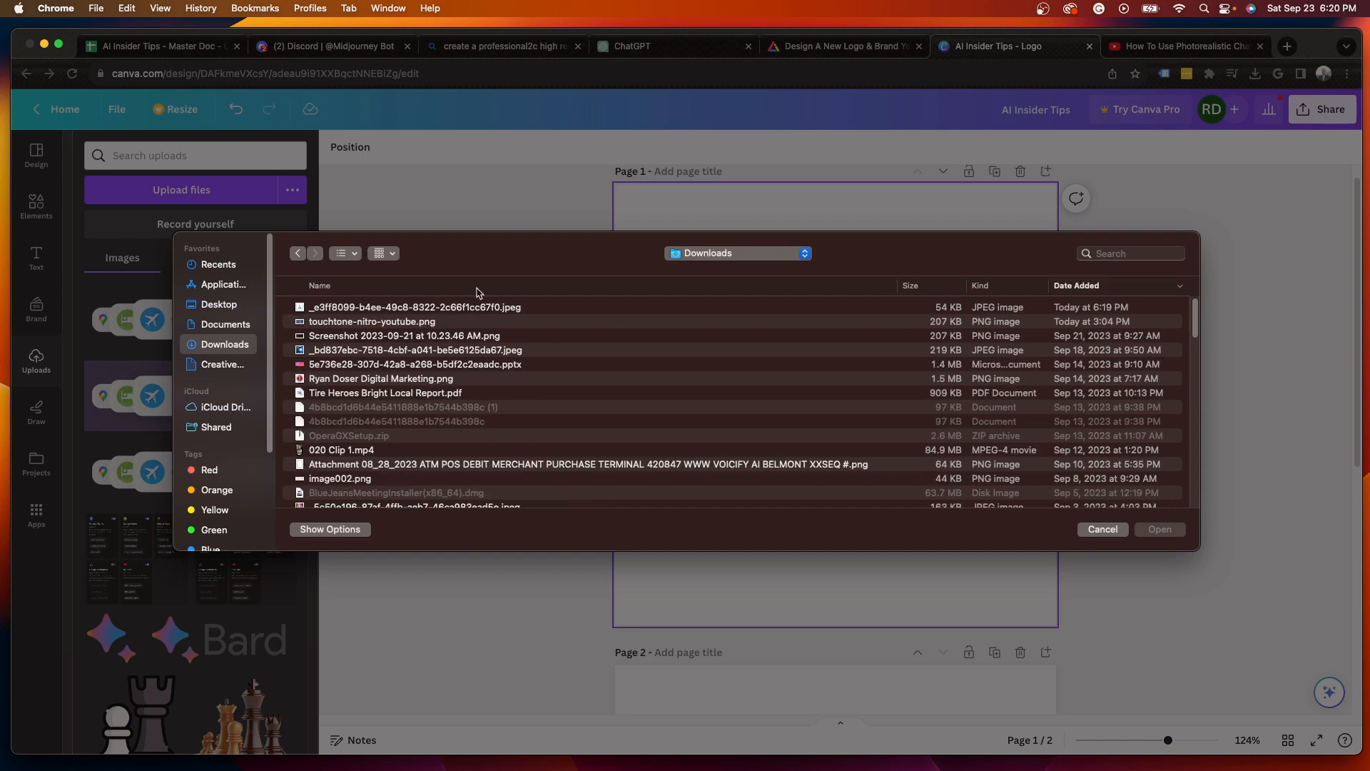
double_click(362, 309)
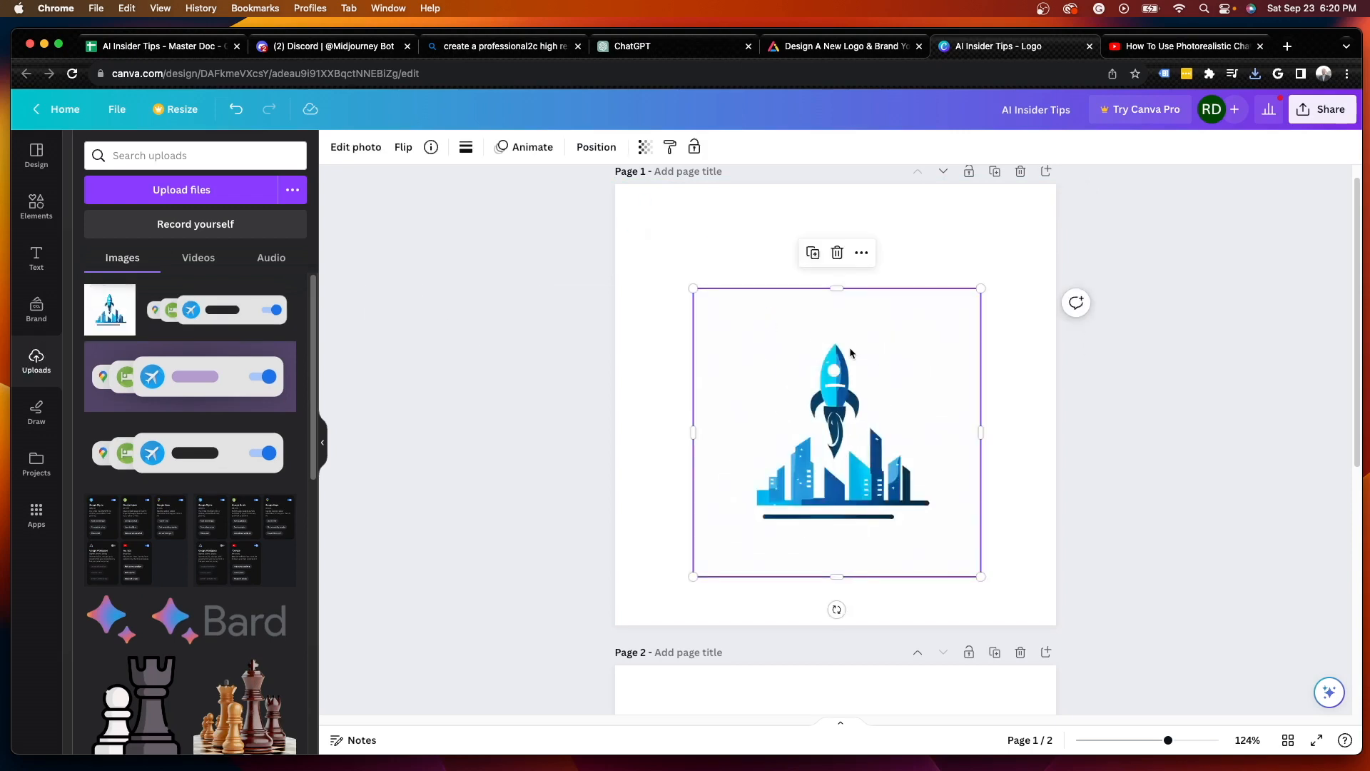
left_click_drag(833, 388, 831, 359)
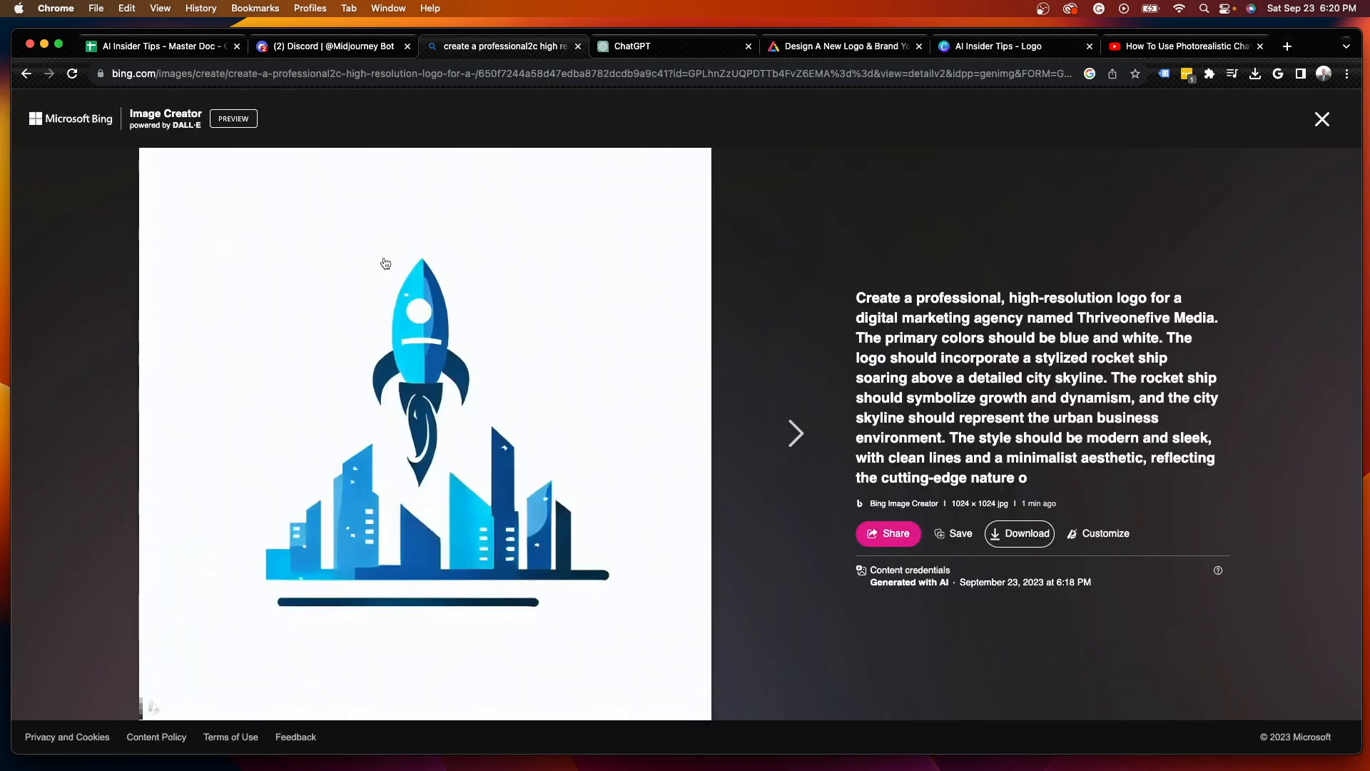
Review the Bing logo results alongside the original request and Photorealistic prompts in ChatGPT.
left_click(449, 49)
left_click(1317, 121)
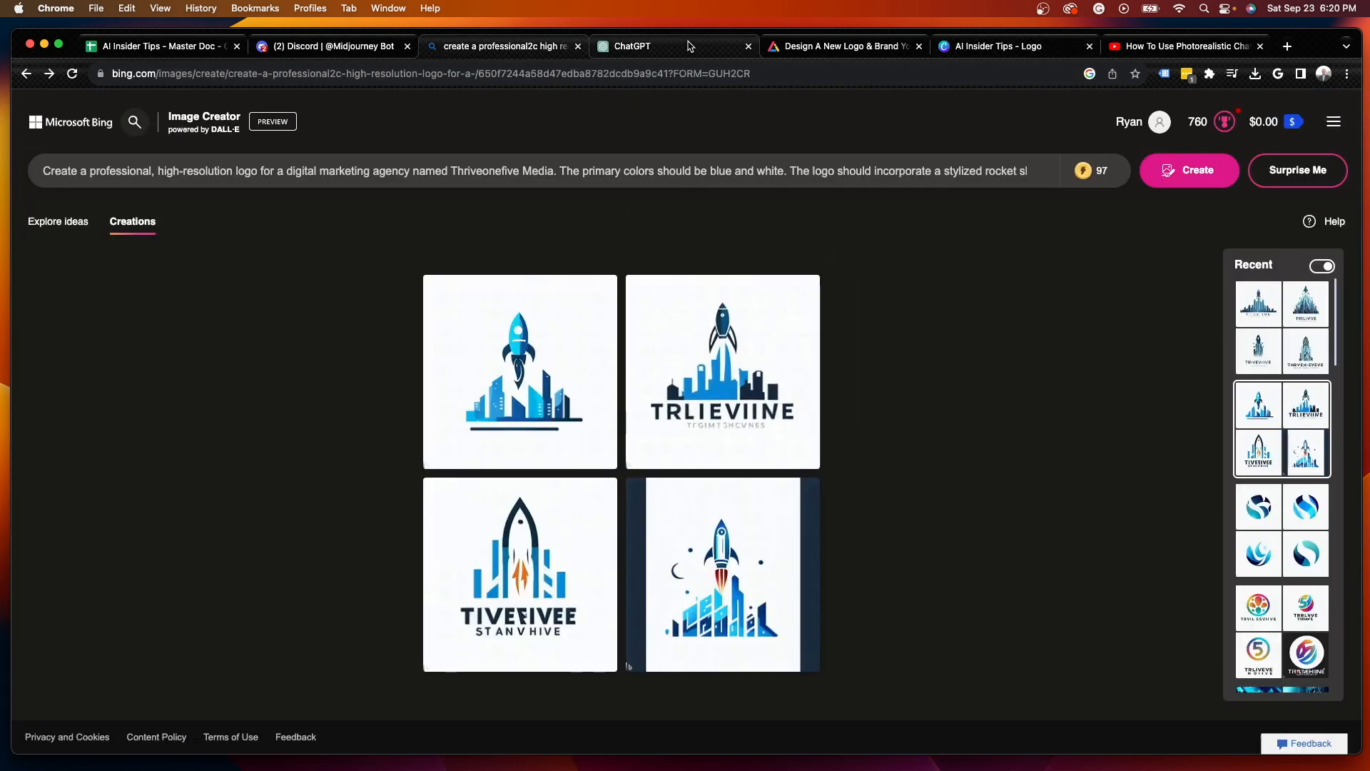
left_click(687, 48)
scroll(1355, 416, "up", 5)
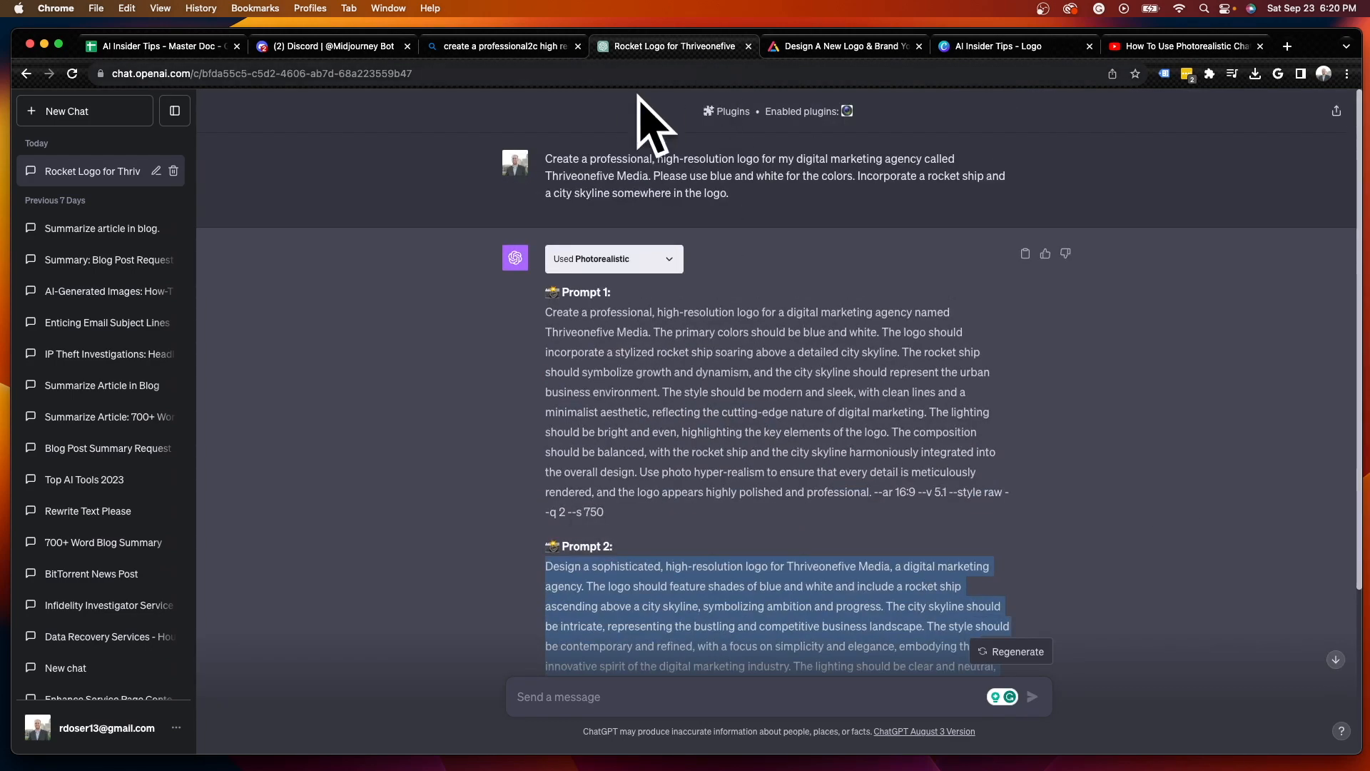
left_click(546, 47)
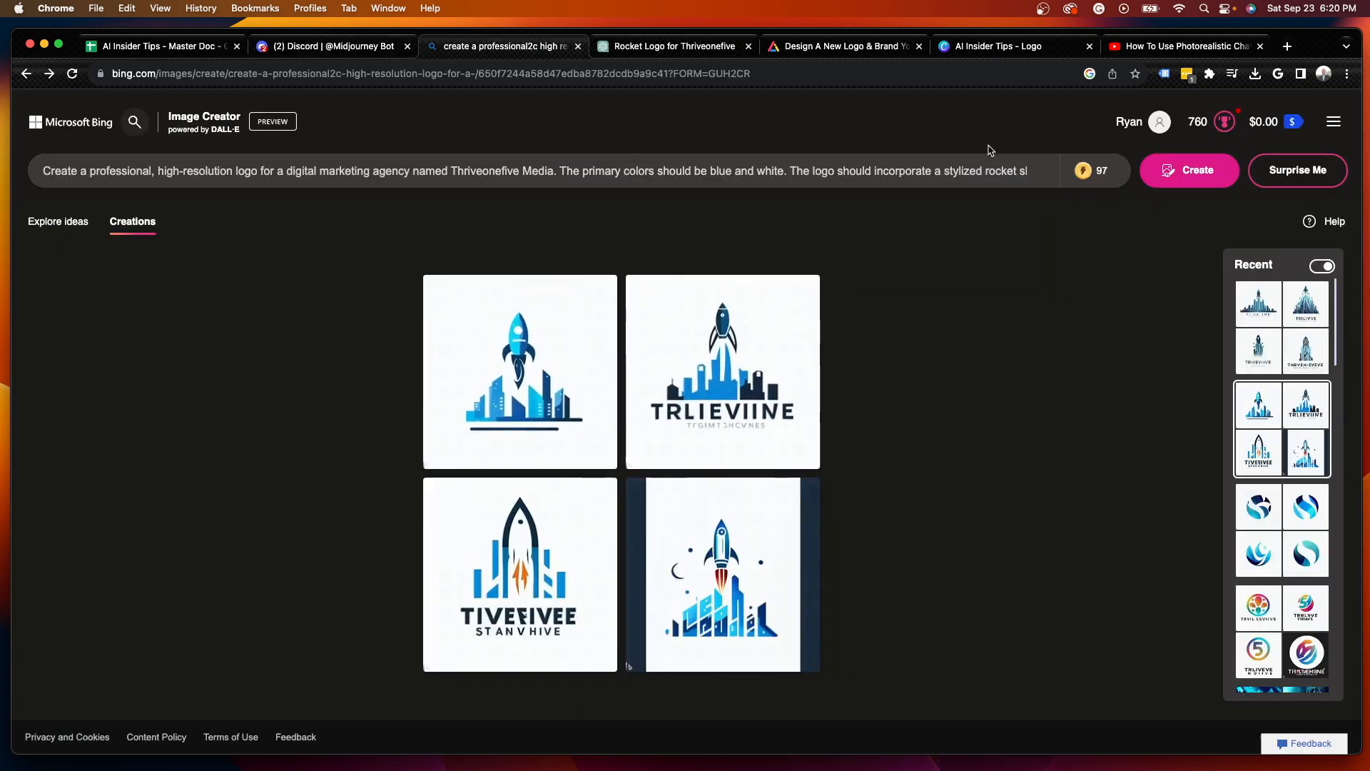
Return to the Canva logo design and collapse the uploads panel.
left_click(992, 47)
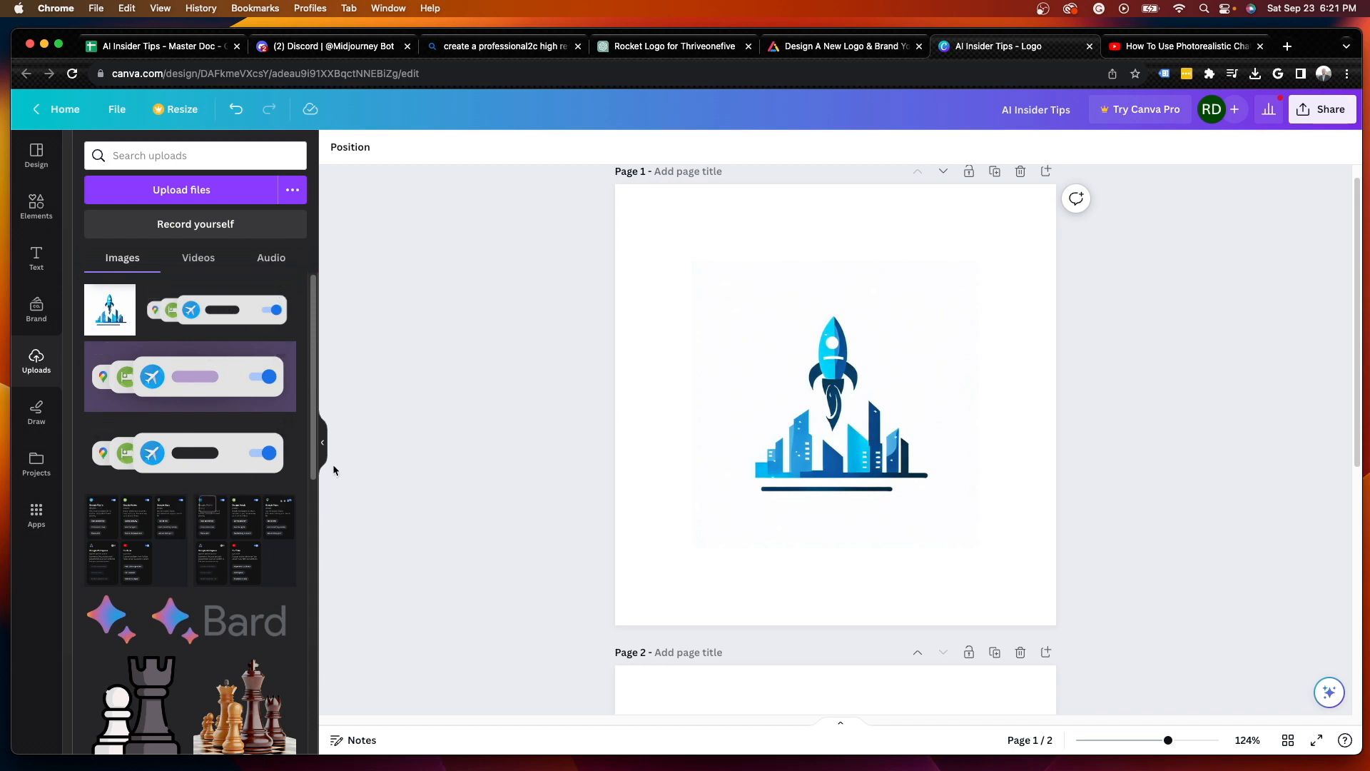
left_click(327, 446)
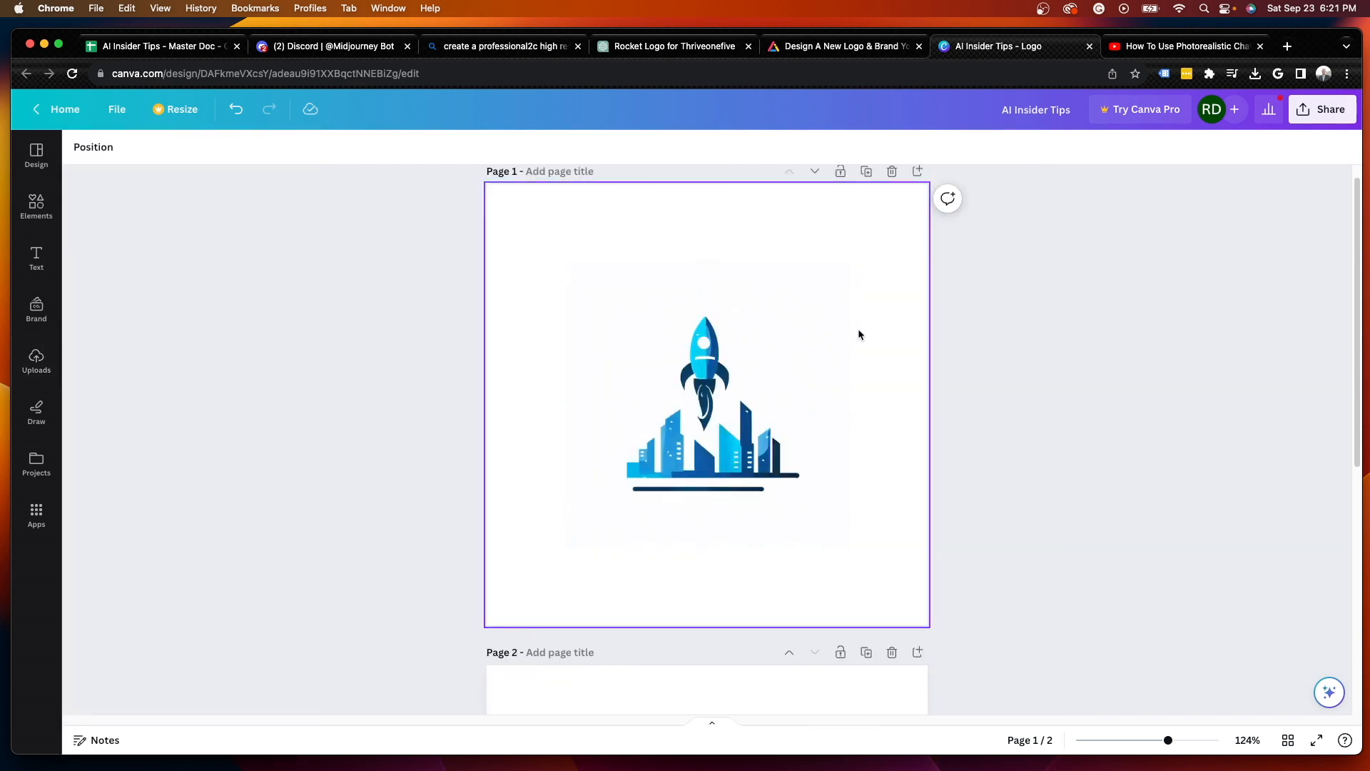